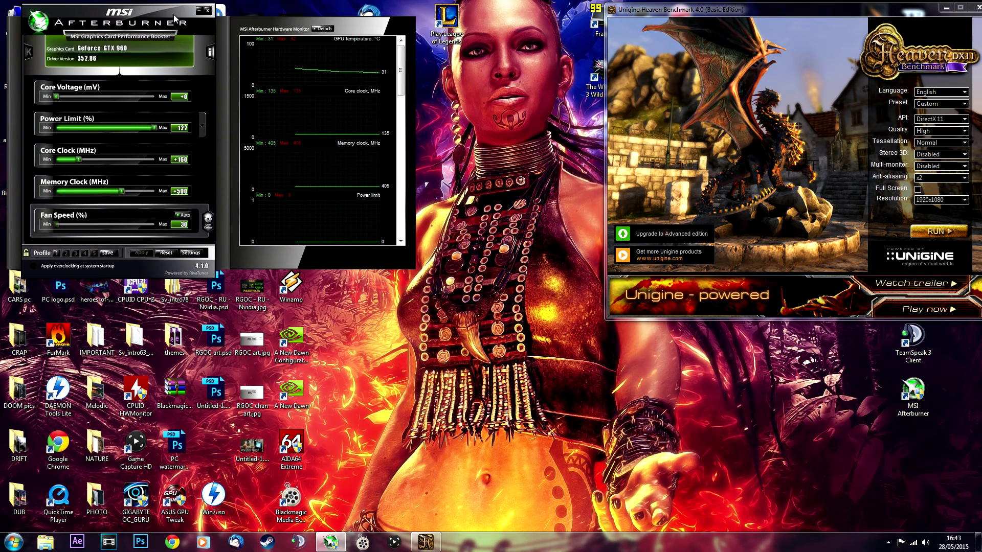
Step: Move the Afterburner window towards the screen edge and set the core clock offset to +140 MHz
{"action": "left_click_drag", "start_coordinate": [167, 15], "coordinate": [152, 16]}
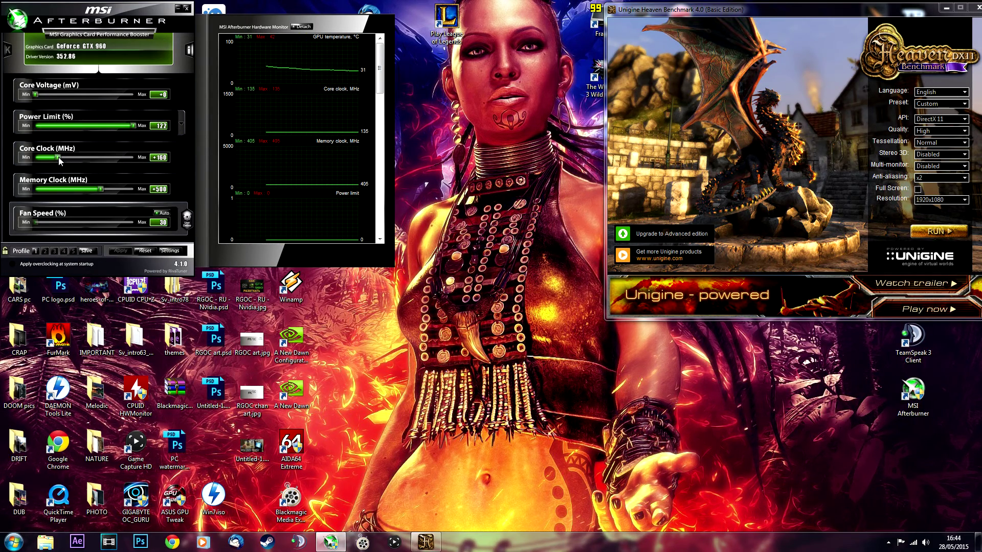
{"action": "mouse_move", "coordinate": [58, 158]}
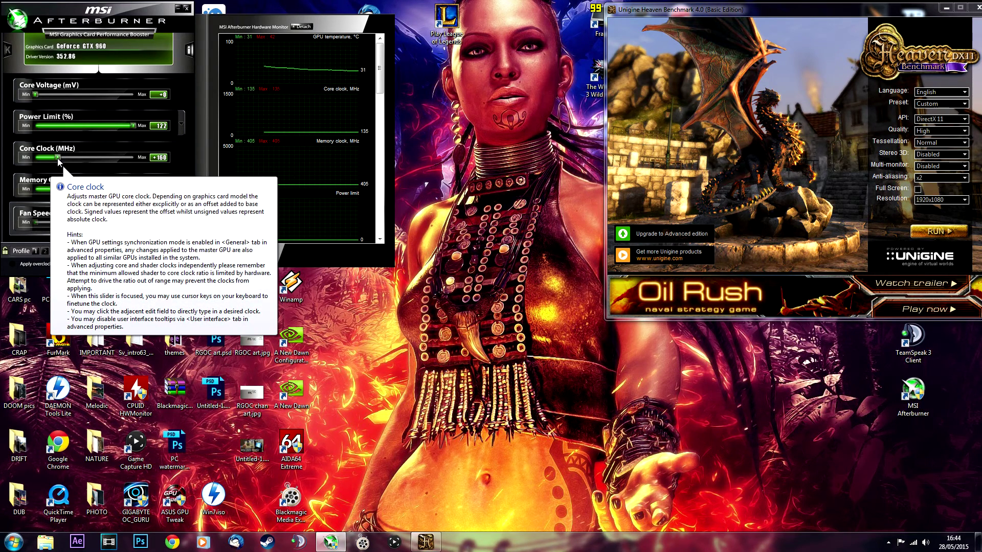
{"action": "left_click_drag", "start_coordinate": [58, 158], "coordinate": [55, 160]}
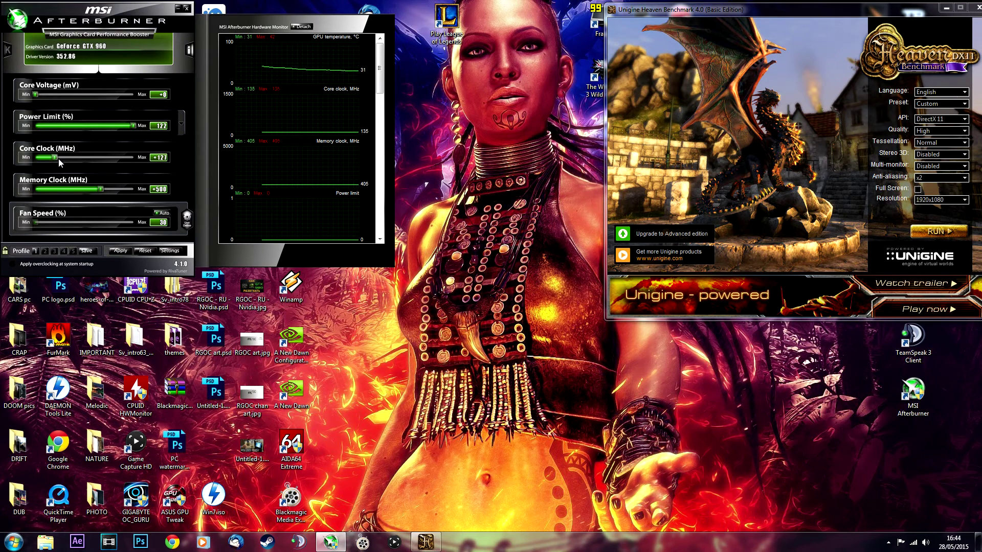
{"action": "key", "text": "Right"}
{"action": "key", "text": "Right"}
{"action": "key", "text": "Right"}
{"action": "key", "text": "Right"}
{"action": "key", "text": "Right"}
{"action": "key", "text": "Right"}
{"action": "key", "text": "Right"}
{"action": "key", "text": "Right"}
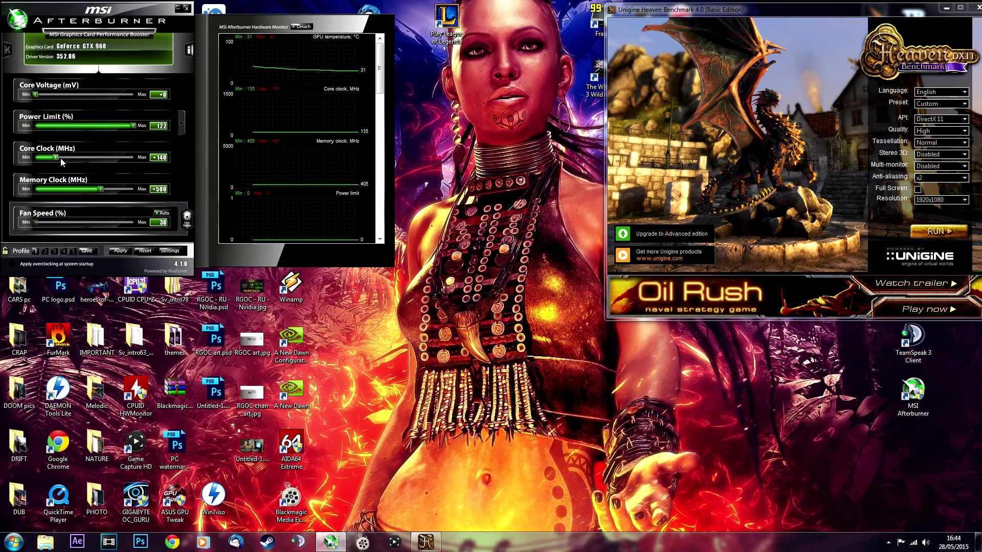
{"action": "mouse_move", "coordinate": [59, 158]}
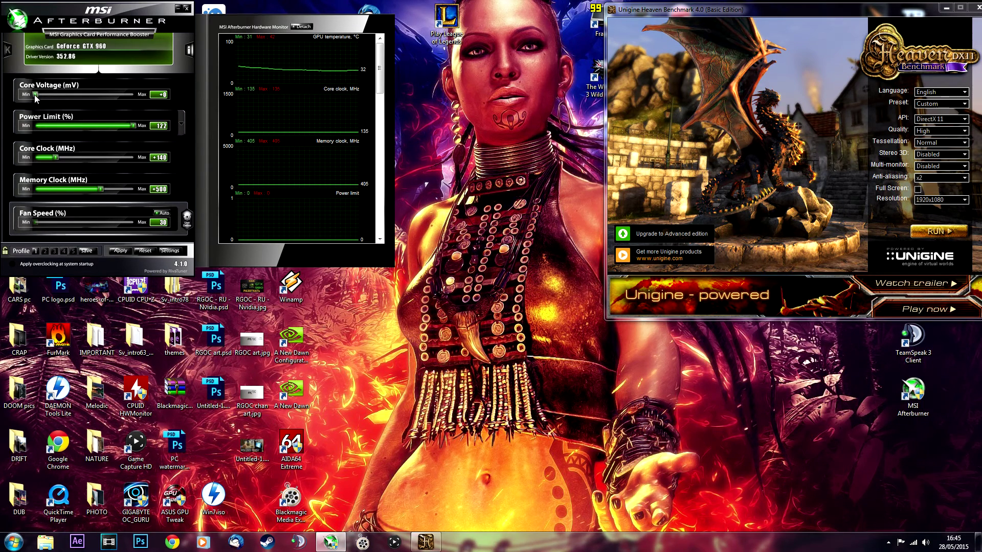
Step: Try out different core voltage offsets up to the +50 mV maximum and leave the offset at +20 mV
{"action": "left_click_drag", "start_coordinate": [35, 94], "coordinate": [48, 95]}
{"action": "key", "text": "Right"}
{"action": "key", "text": "Right"}
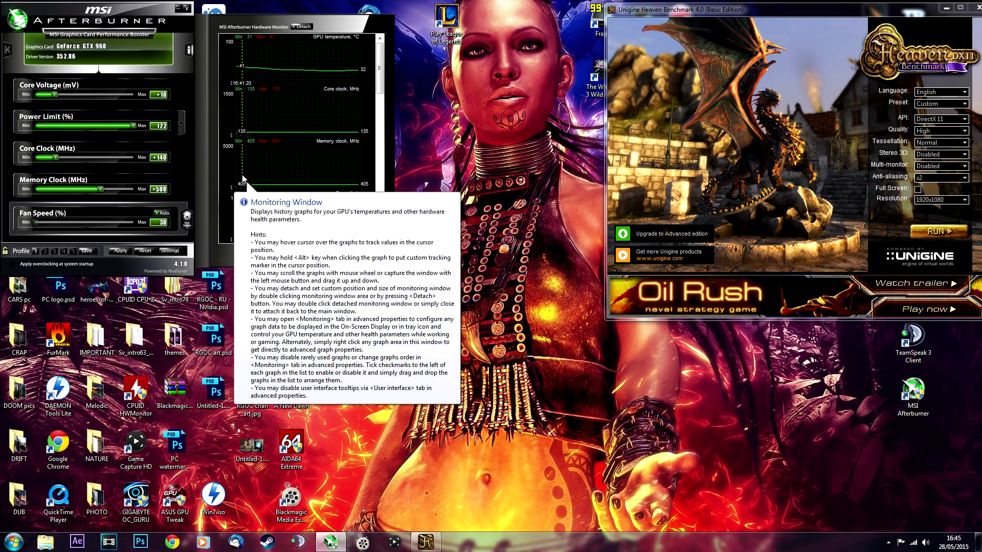
{"action": "key", "text": "Right"}
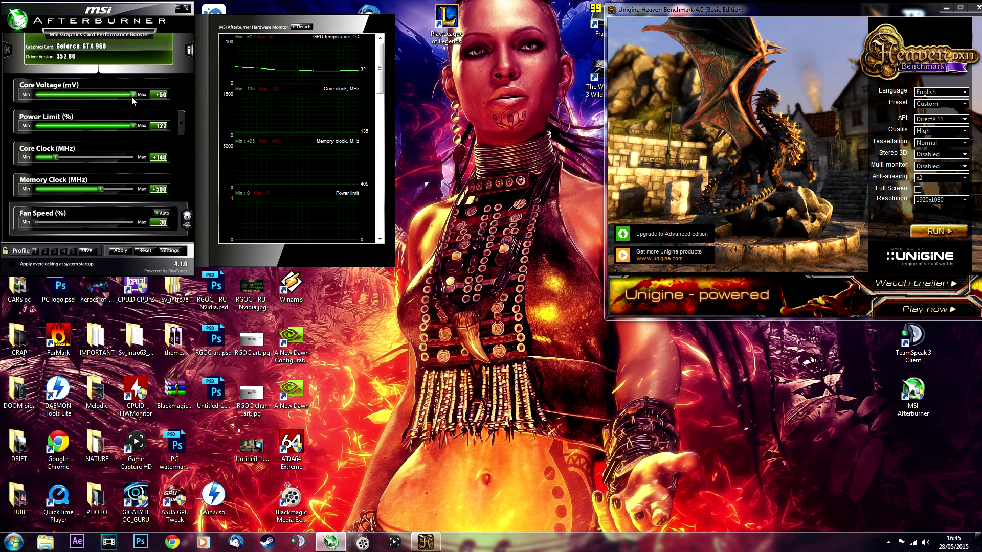
{"action": "left_click_drag", "start_coordinate": [134, 94], "coordinate": [51, 95]}
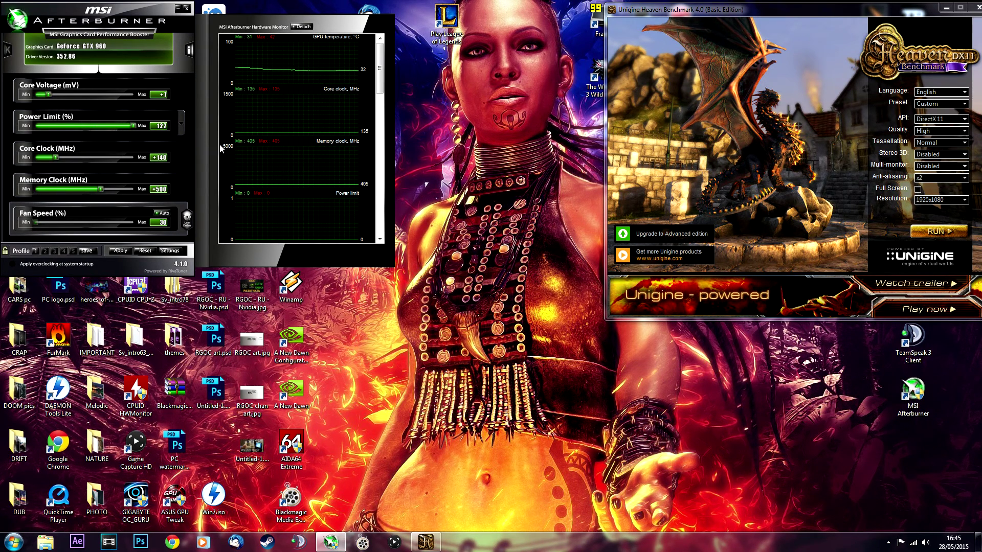
{"action": "left_click_drag", "start_coordinate": [48, 96], "coordinate": [57, 96]}
{"action": "left_click_drag", "start_coordinate": [63, 94], "coordinate": [76, 100]}
{"action": "mouse_move", "coordinate": [338, 68]}
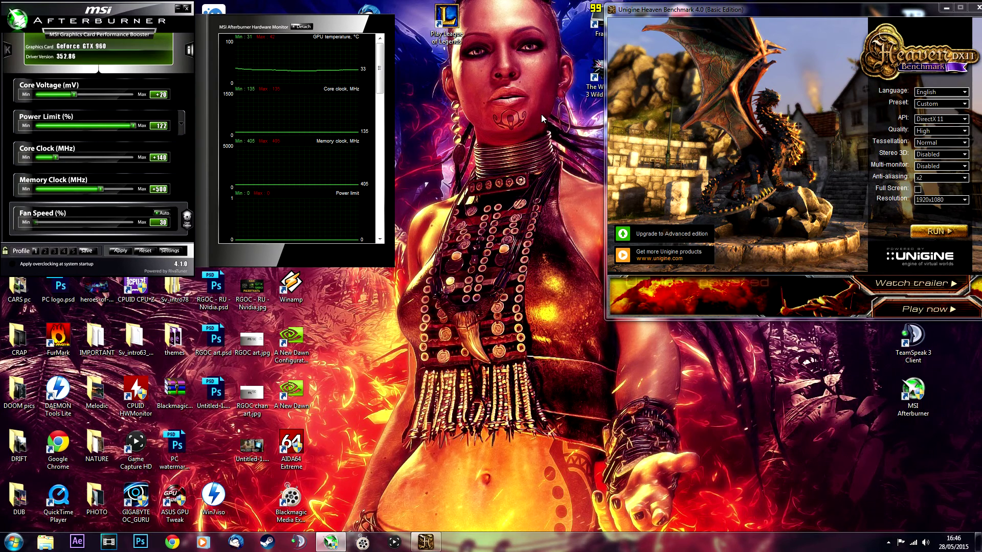
Step: Shift the Heaven Benchmark launcher fully into view, then set the core voltage offset back to +0 mV and apply it
{"action": "left_click", "coordinate": [645, 12]}
{"action": "left_click_drag", "start_coordinate": [645, 14], "coordinate": [634, 9]}
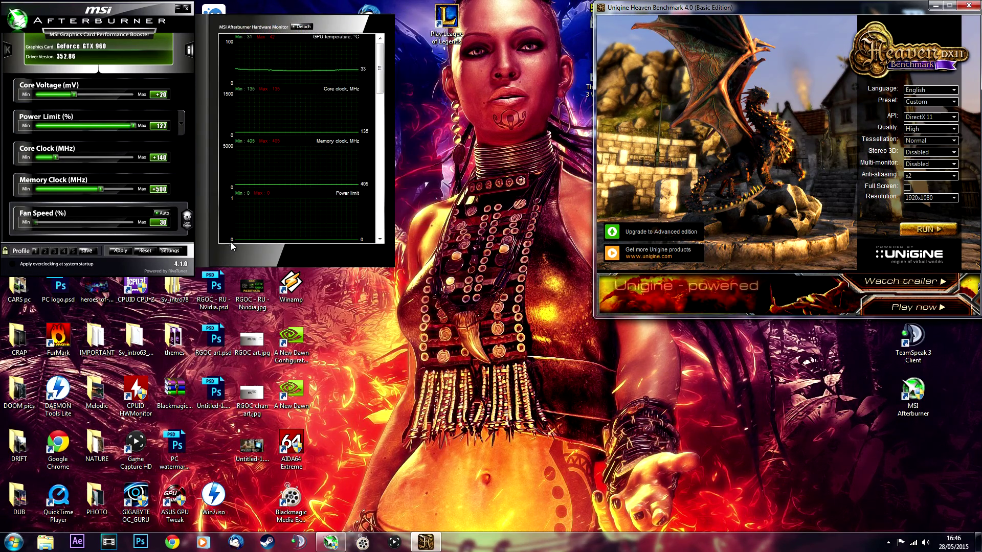
{"action": "left_click_drag", "start_coordinate": [74, 94], "coordinate": [35, 95]}
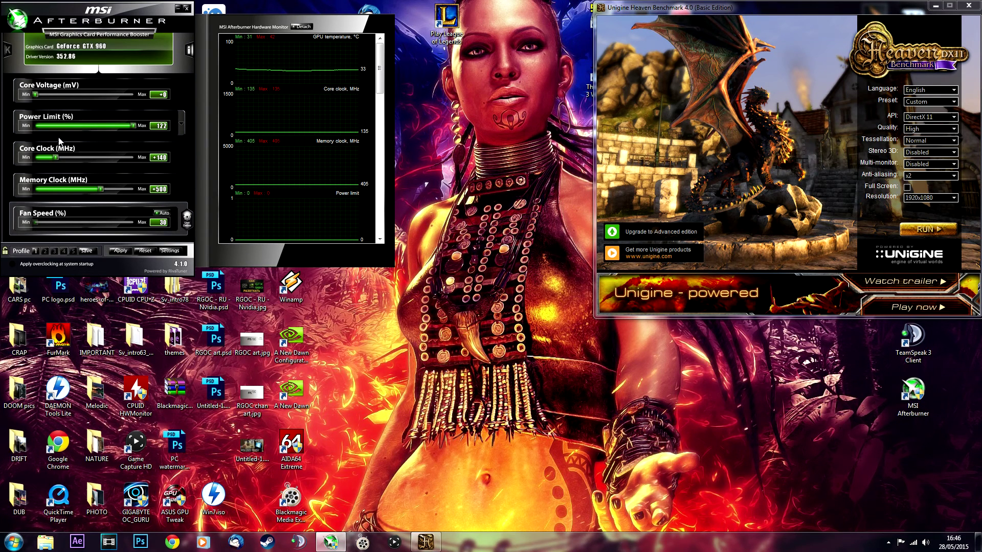
{"action": "left_click", "coordinate": [120, 251]}
Step: Nudge the core clock offset to +147 MHz, then load saved profile 1 with its +160 MHz core clock and apply it
{"action": "left_click_drag", "start_coordinate": [56, 157], "coordinate": [60, 158]}
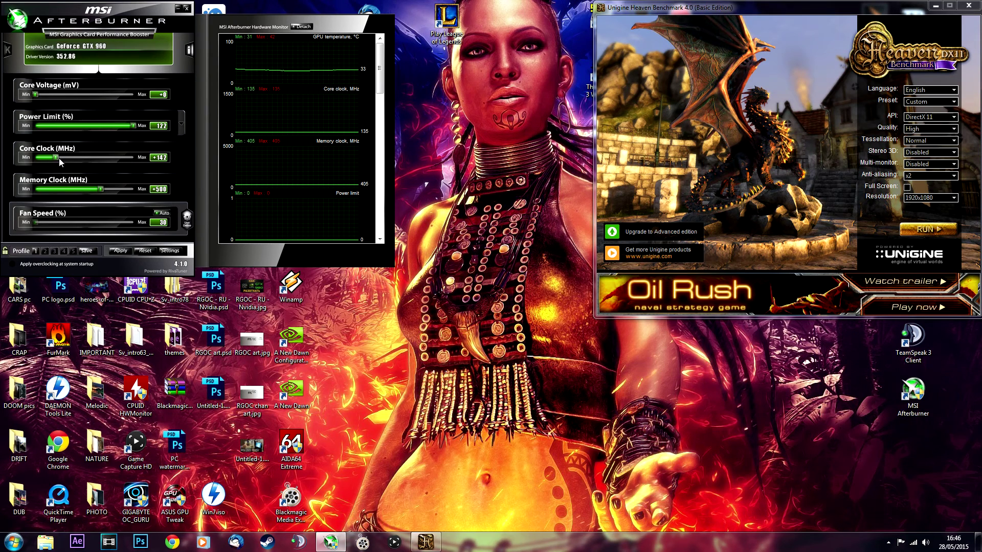
{"action": "left_click", "coordinate": [34, 251]}
{"action": "left_click", "coordinate": [120, 250]}
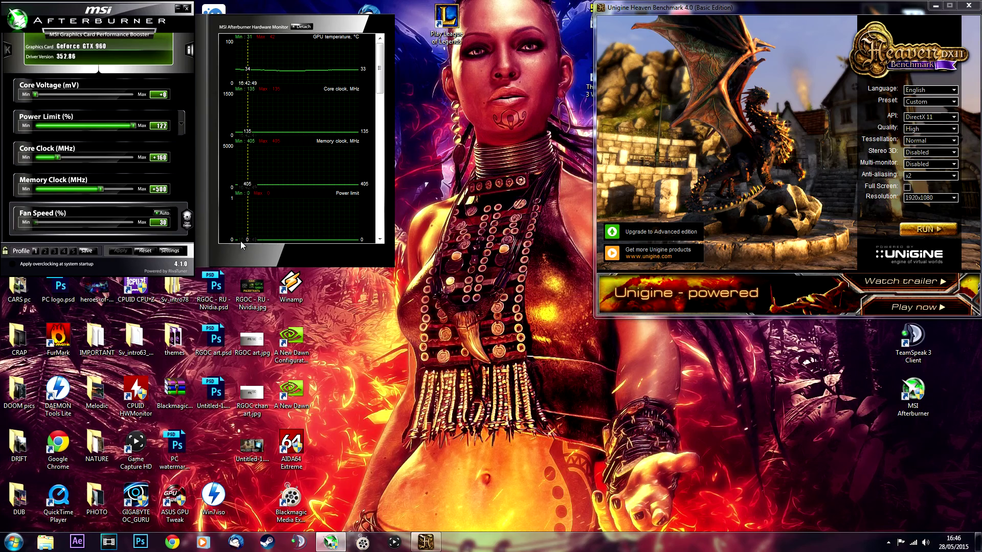
Step: Adjust the power limit and leave it at its maximum of 122%
{"action": "mouse_move", "coordinate": [323, 216]}
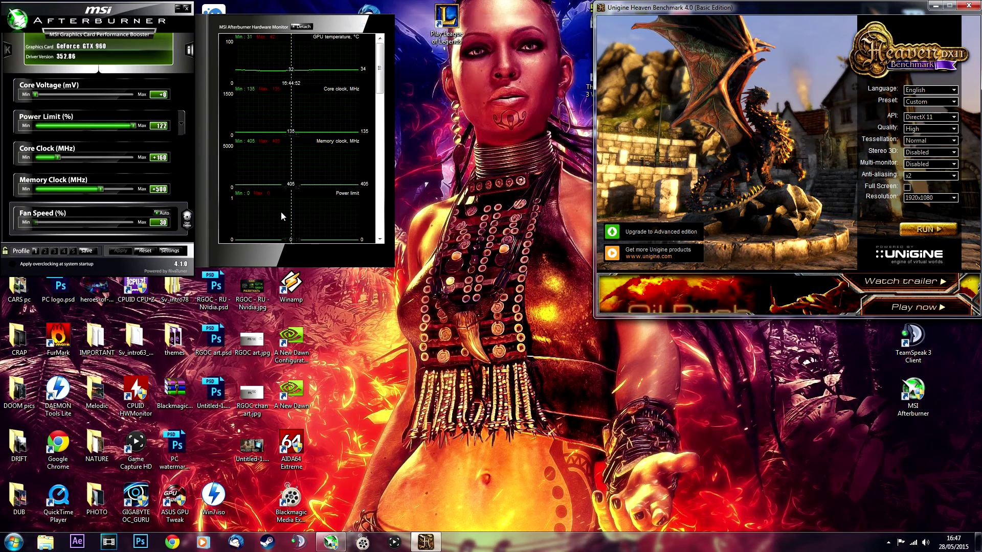
{"action": "left_click_drag", "start_coordinate": [133, 125], "coordinate": [151, 126]}
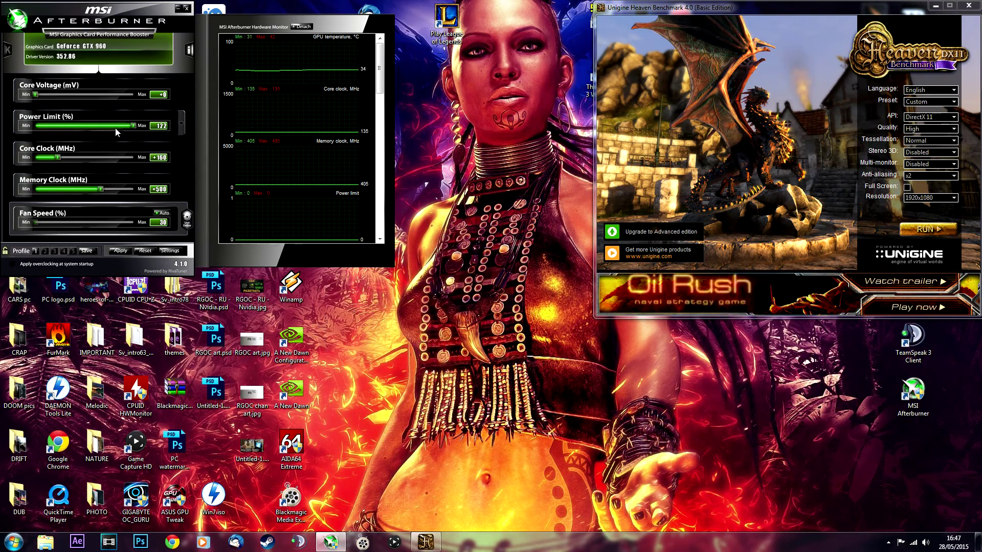
{"action": "left_click_drag", "start_coordinate": [112, 125], "coordinate": [127, 126]}
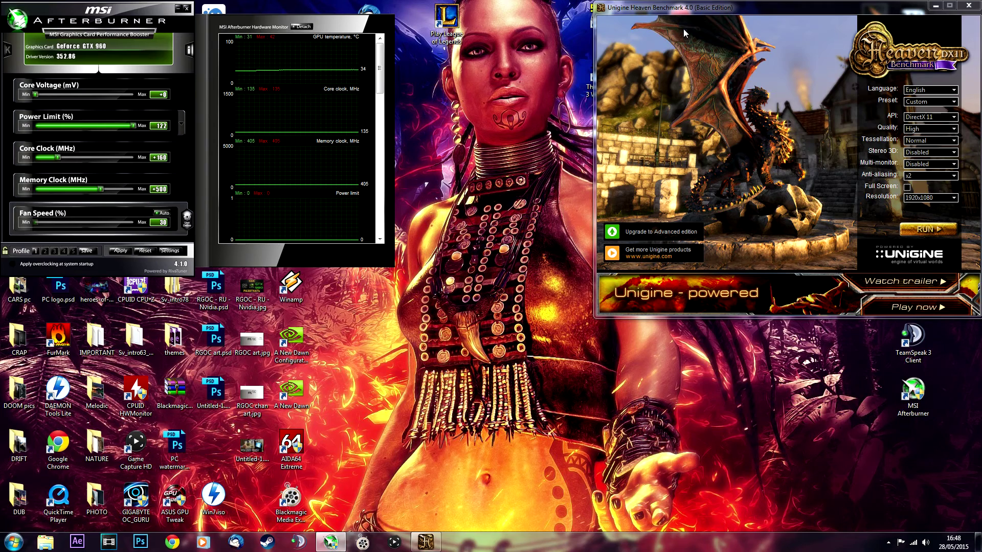
Step: Launch the Heaven benchmark scene, then switch to MSI Afterburner and place its window in the screen corner over it
{"action": "mouse_move", "coordinate": [687, 12]}
{"action": "left_mouse_down"}
{"action": "mouse_move", "coordinate": [619, 9]}
{"action": "mouse_move", "coordinate": [682, 15]}
{"action": "left_mouse_up"}
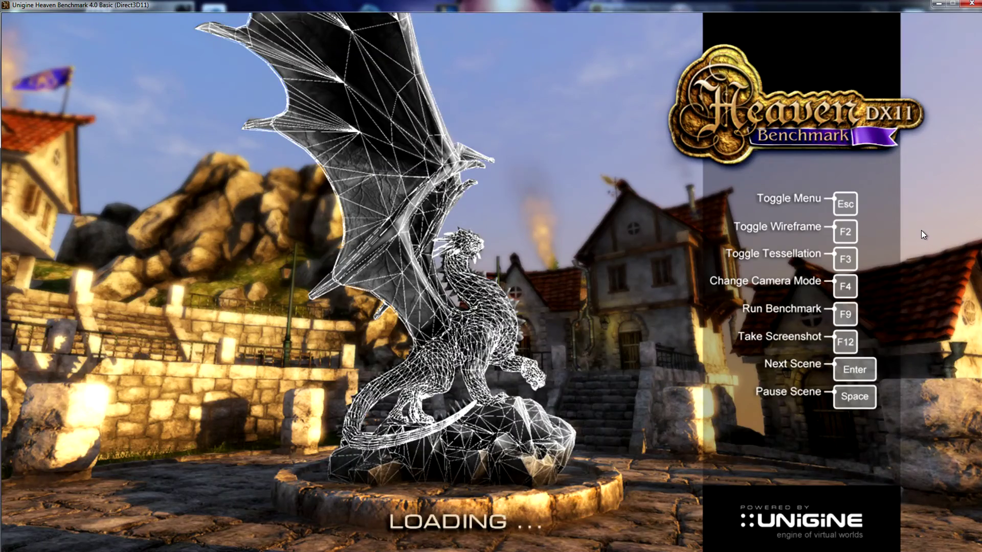
{"action": "key", "text": "alt+Tab"}
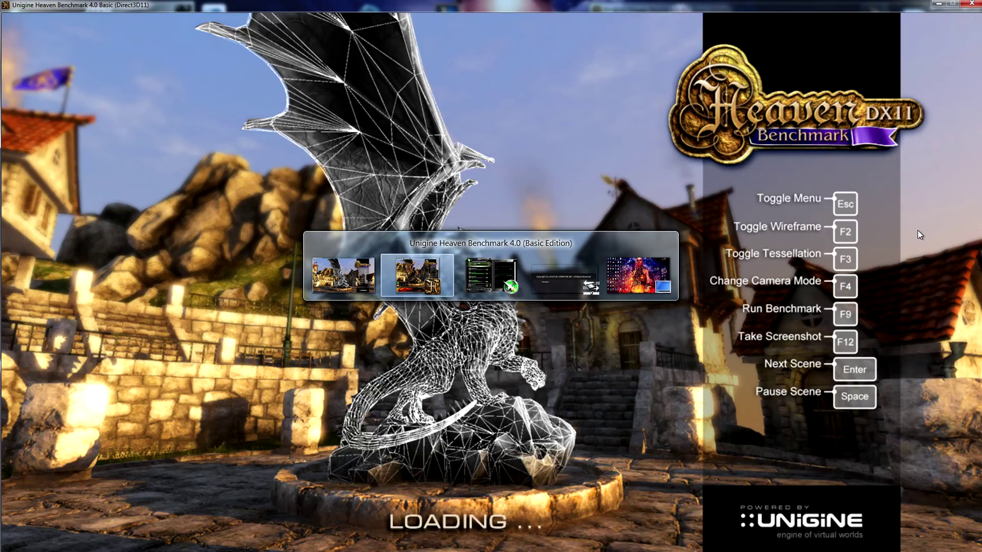
{"action": "key", "text": "alt+Tab"}
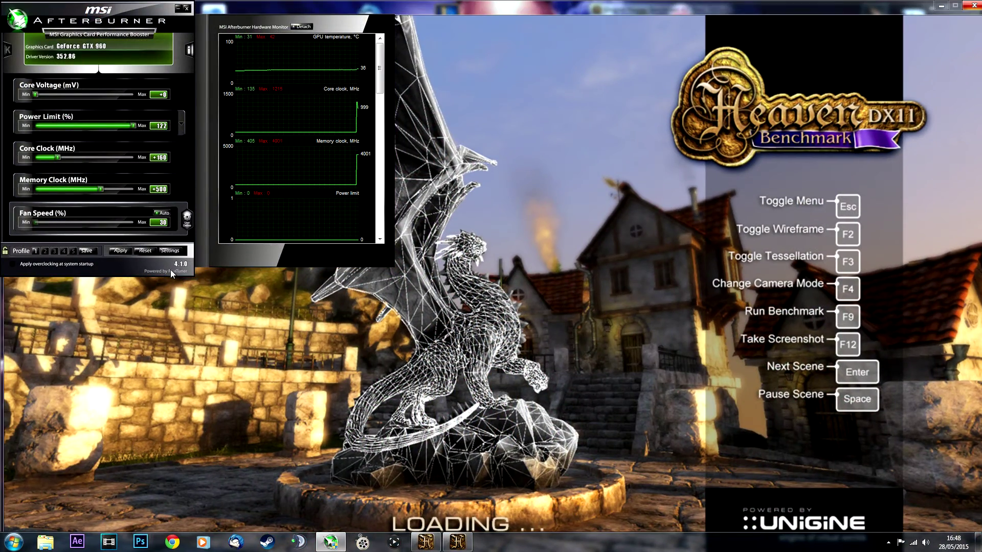
{"action": "left_click_drag", "start_coordinate": [170, 269], "coordinate": [158, 235]}
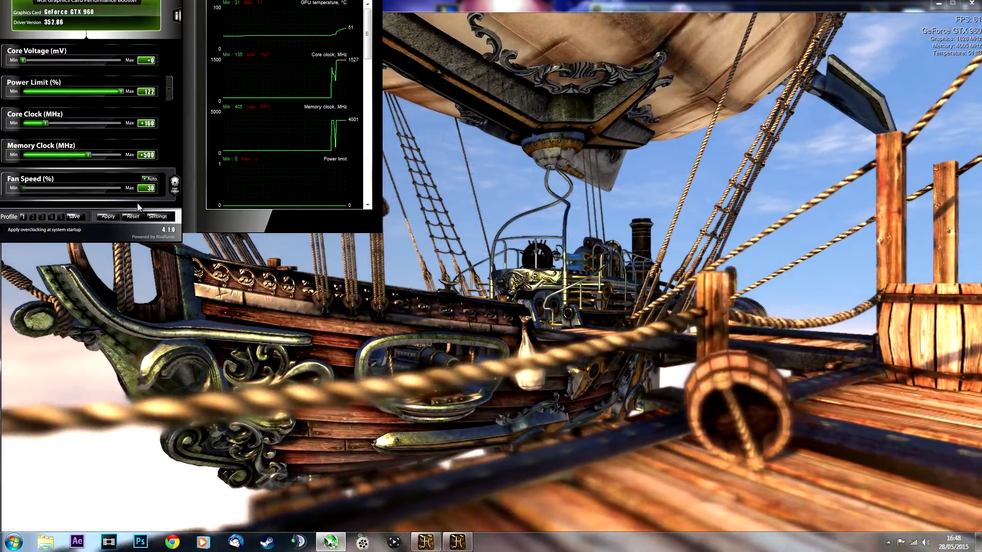
Step: Reset all overclocking settings to their defaults, then set the power limit to 122% and apply it
{"action": "left_click", "coordinate": [134, 218]}
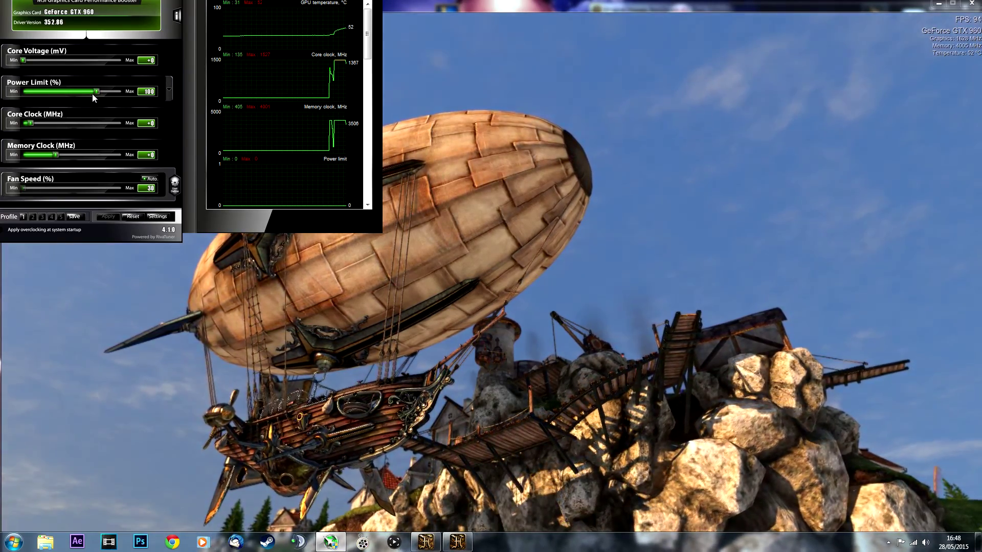
{"action": "left_click_drag", "start_coordinate": [98, 91], "coordinate": [123, 91]}
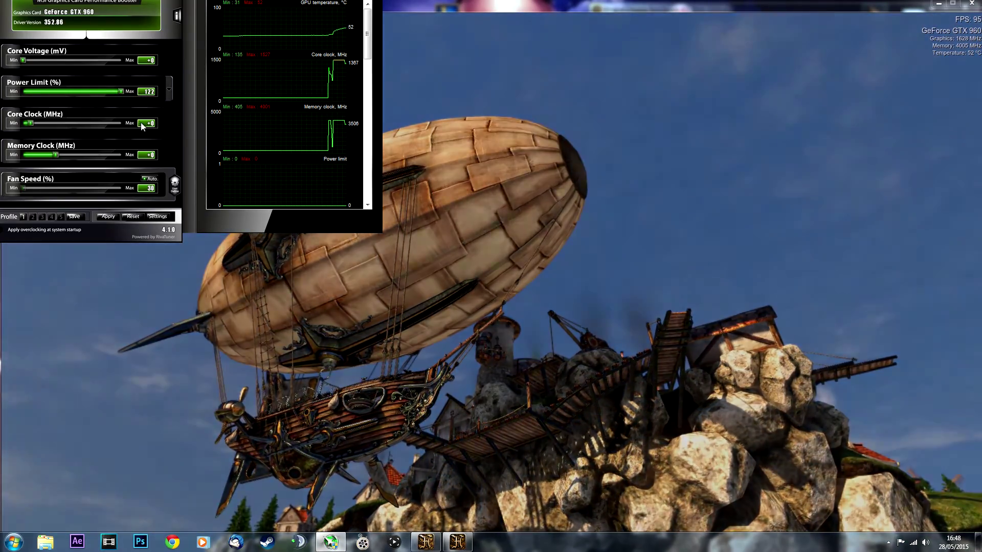
{"action": "left_click", "coordinate": [108, 216]}
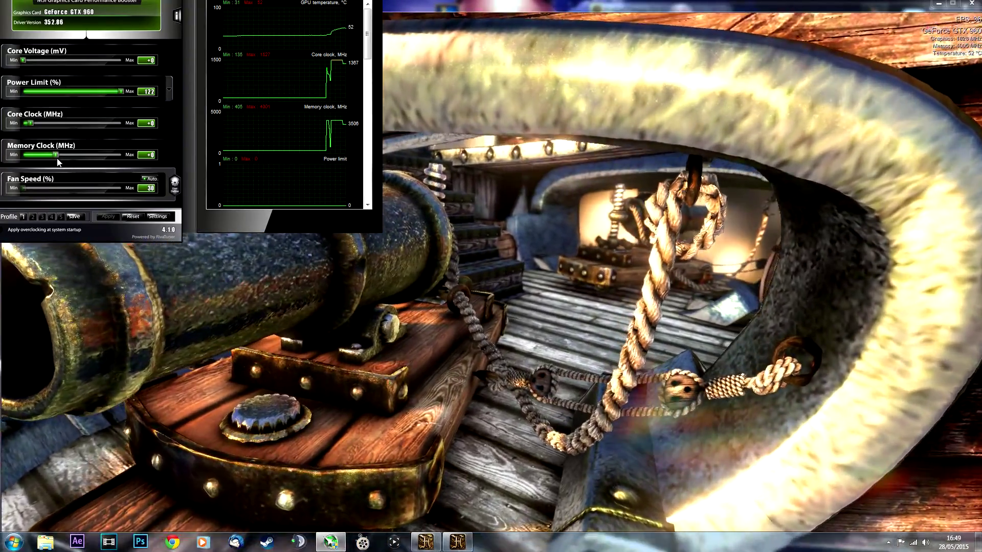
Step: Set the memory clock offset to +50 MHz and apply it while the benchmark runs
{"action": "left_click", "coordinate": [56, 158]}
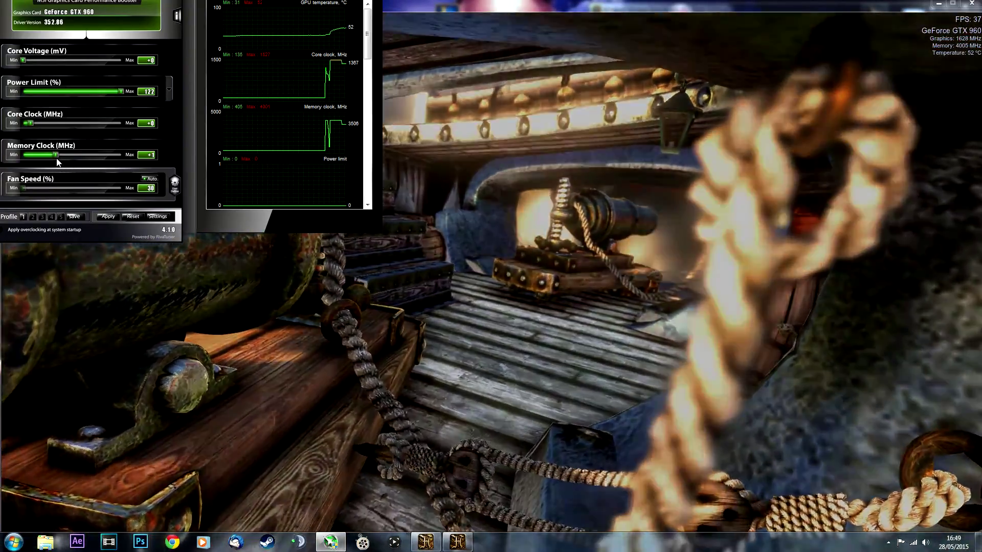
{"action": "left_click_drag", "start_coordinate": [57, 160], "coordinate": [60, 158]}
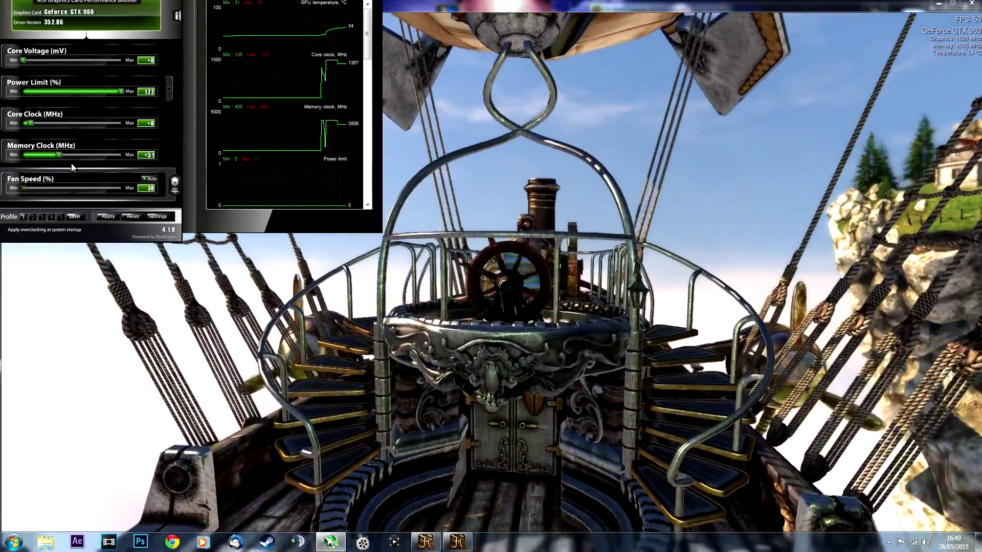
{"action": "left_click", "coordinate": [112, 219]}
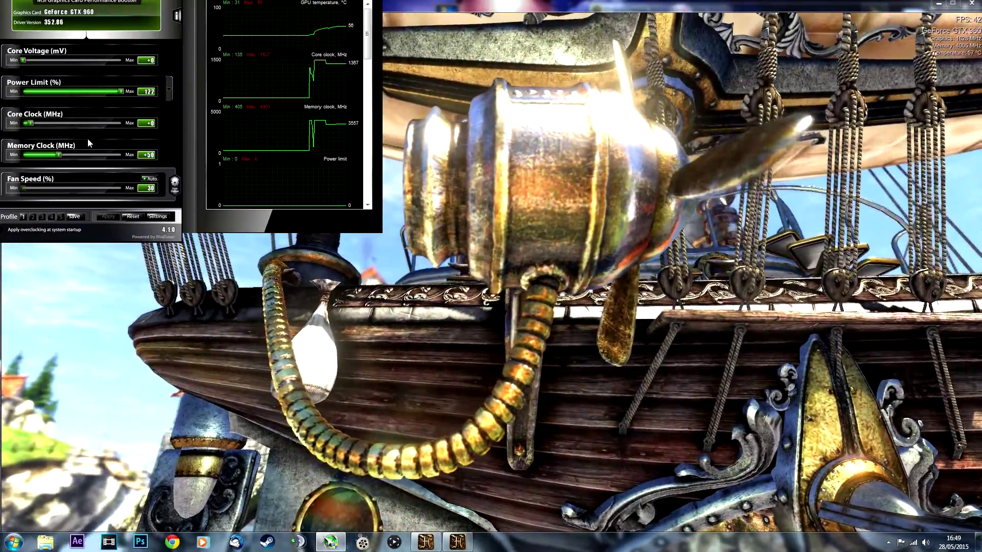
Step: Raise the memory clock offset to +100 MHz and apply it
{"action": "mouse_move", "coordinate": [23, 60]}
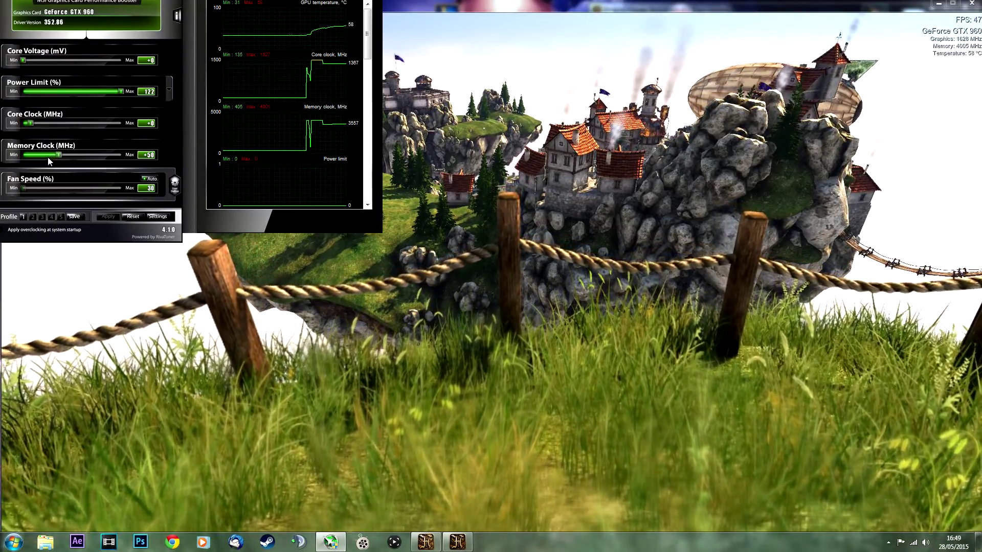
{"action": "mouse_move", "coordinate": [57, 155]}
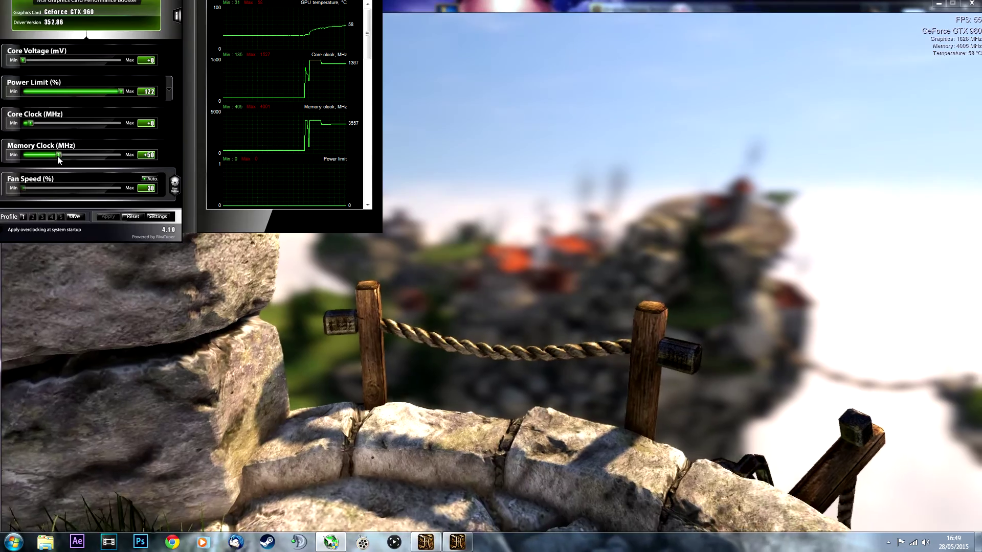
{"action": "left_click_drag", "start_coordinate": [58, 155], "coordinate": [82, 183]}
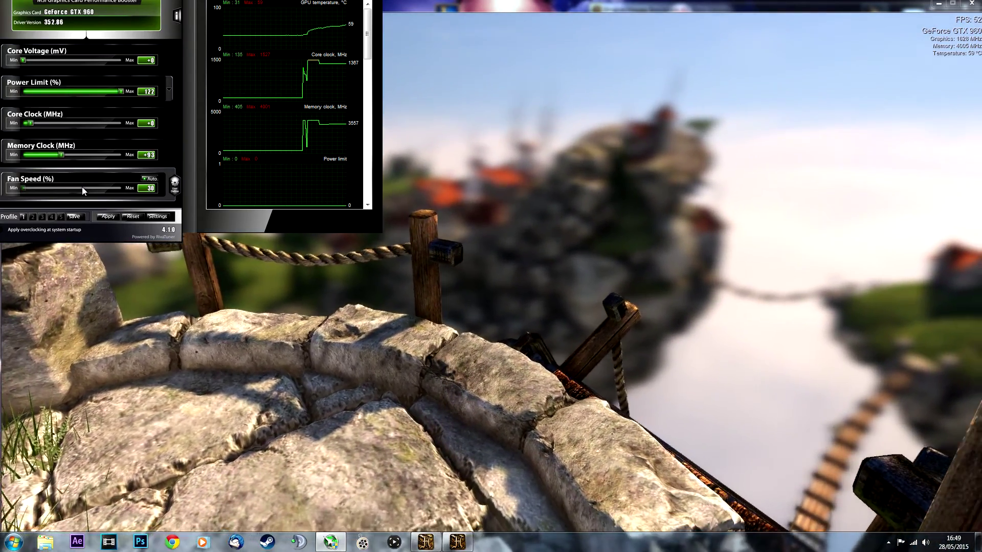
{"action": "mouse_move", "coordinate": [82, 186]}
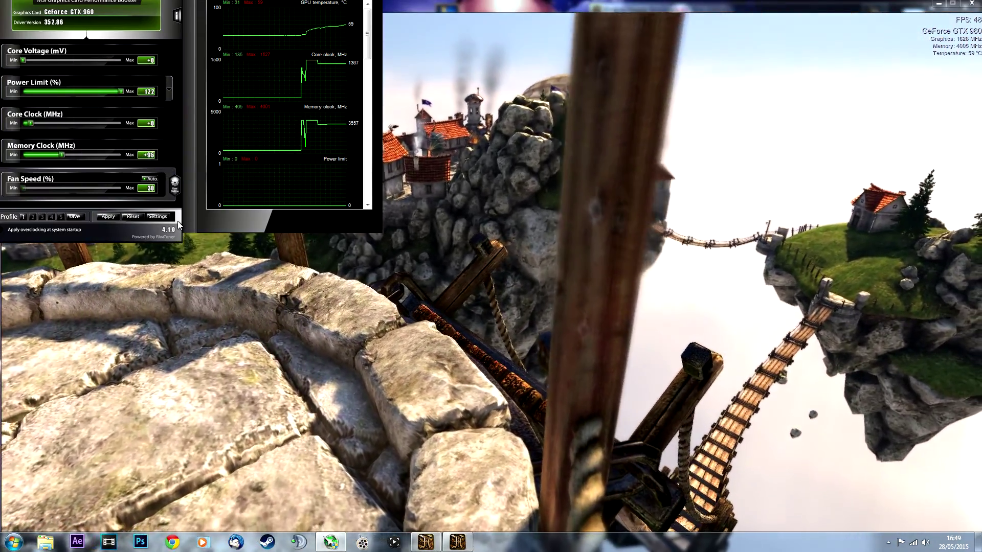
{"action": "key", "text": "Left"}
{"action": "key", "text": "Left"}
{"action": "key", "text": "Left"}
{"action": "key", "text": "Left"}
{"action": "key", "text": "Left"}
{"action": "key", "text": "Left"}
{"action": "key", "text": "Left"}
{"action": "key", "text": "Left"}
{"action": "key", "text": "Left"}
{"action": "key", "text": "Left"}
{"action": "key", "text": "Left"}
{"action": "key", "text": "Left"}
{"action": "key", "text": "Left"}
{"action": "key", "text": "Left"}
{"action": "key", "text": "Left"}
{"action": "key", "text": "Left"}
{"action": "key", "text": "Left"}
{"action": "key", "text": "Left"}
{"action": "key", "text": "Left"}
{"action": "key", "text": "Left"}
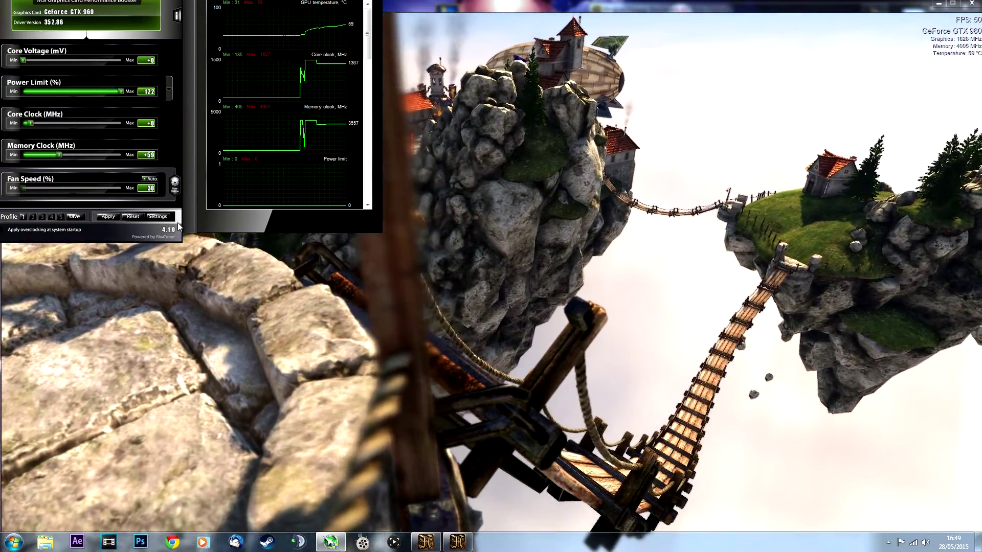
{"action": "key", "text": "Left"}
{"action": "key", "text": "Left"}
{"action": "key", "text": "Left"}
{"action": "key", "text": "Left"}
{"action": "key", "text": "Left"}
{"action": "key", "text": "Left"}
{"action": "key", "text": "Left"}
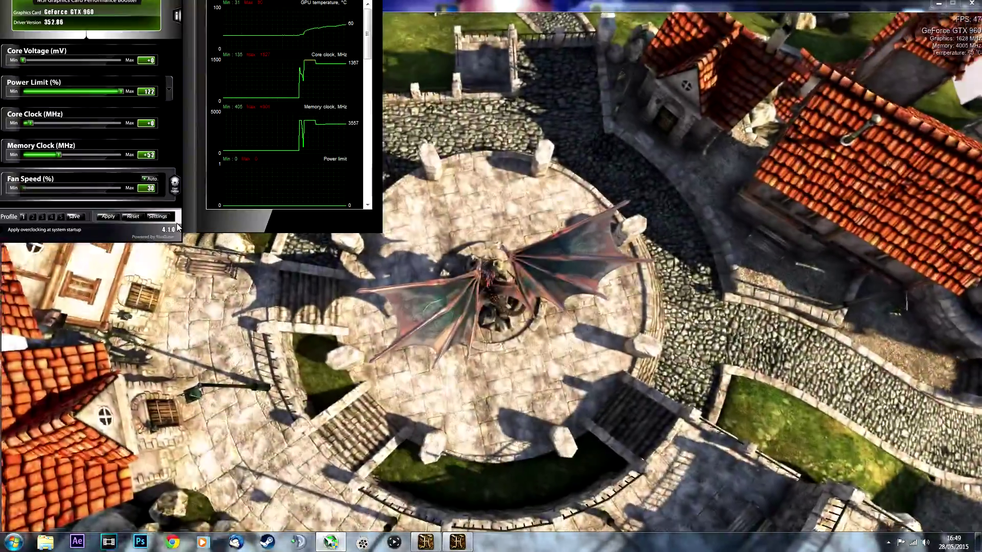
{"action": "scroll", "coordinate": [176, 223], "scroll_direction": "down", "scroll_amount": 1}
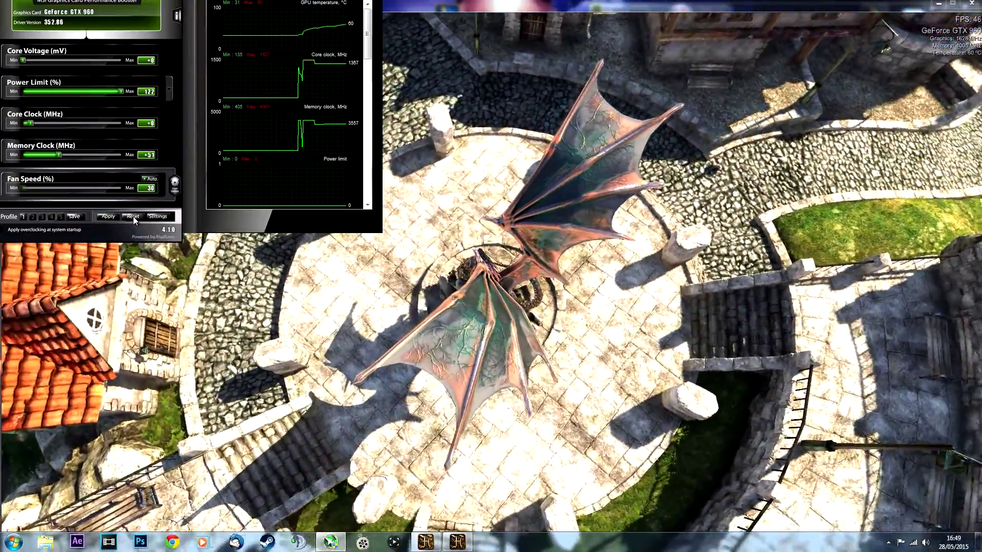
{"action": "left_click", "coordinate": [106, 215]}
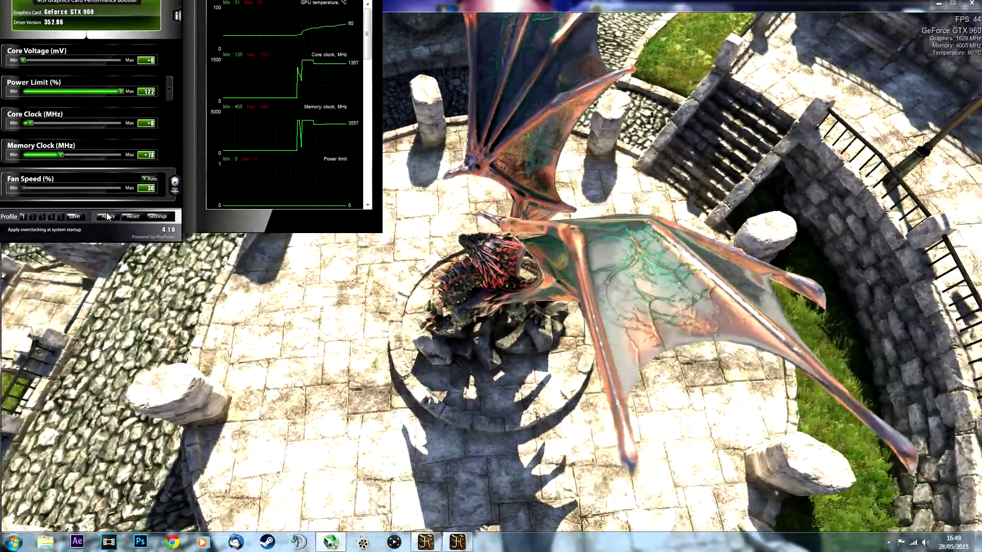
{"action": "scroll", "coordinate": [107, 216], "scroll_direction": "up", "scroll_amount": 20}
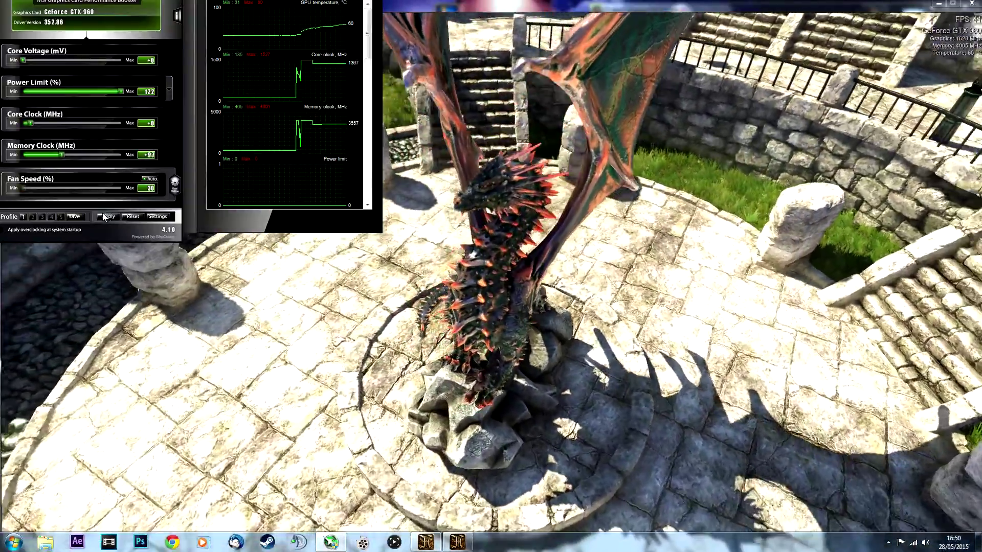
{"action": "scroll", "coordinate": [102, 213], "scroll_direction": "up", "scroll_amount": 2}
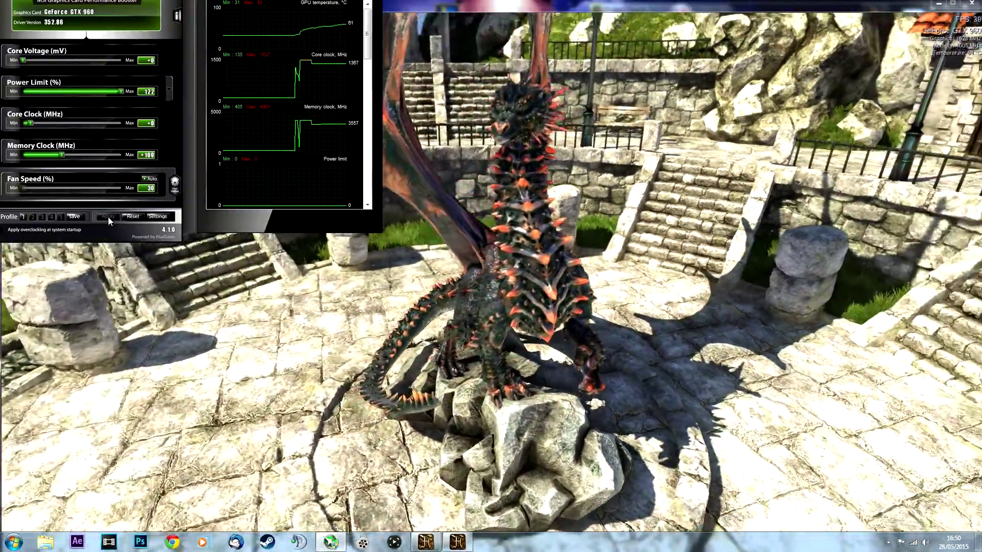
{"action": "left_click", "coordinate": [109, 217]}
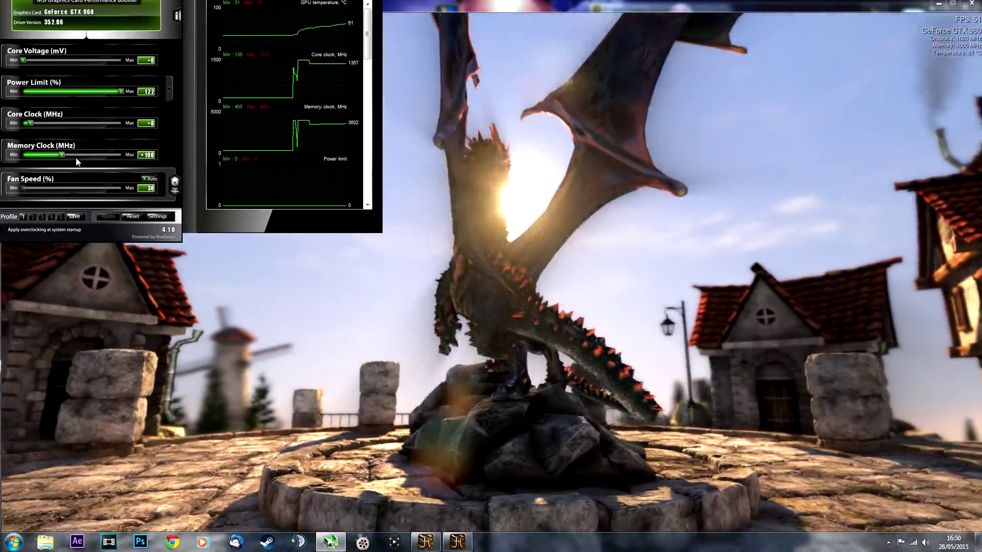
Step: Raise the memory clock offset to +500 MHz and apply it
{"action": "scroll", "coordinate": [76, 161], "scroll_direction": "up", "scroll_amount": 1}
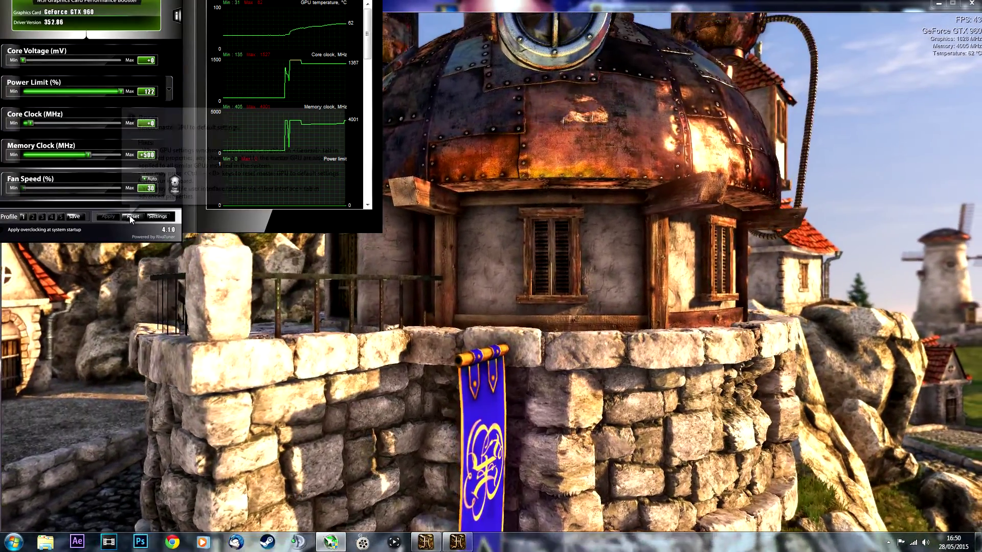
Step: Try raising the memory clock offset to +585 MHz, then return it to +500 MHz and apply
{"action": "left_click_drag", "start_coordinate": [90, 155], "coordinate": [95, 156]}
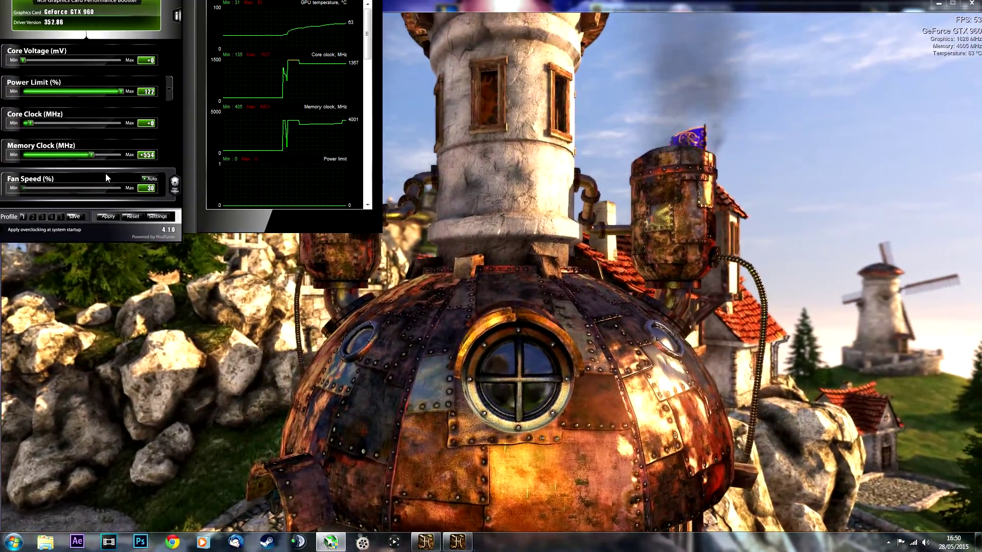
{"action": "key", "text": "Right"}
{"action": "key", "text": "Right"}
{"action": "key", "text": "Right"}
{"action": "key", "text": "Right"}
{"action": "key", "text": "Right"}
{"action": "key", "text": "Right"}
{"action": "key", "text": "Right"}
{"action": "key", "text": "Right"}
{"action": "key", "text": "Right"}
{"action": "key", "text": "Right"}
{"action": "key", "text": "Right"}
{"action": "key", "text": "Right"}
{"action": "key", "text": "Right"}
{"action": "key", "text": "Right"}
{"action": "key", "text": "Right"}
{"action": "key", "text": "Right"}
{"action": "key", "text": "Right"}
{"action": "key", "text": "Right"}
{"action": "key", "text": "Right"}
{"action": "key", "text": "Right"}
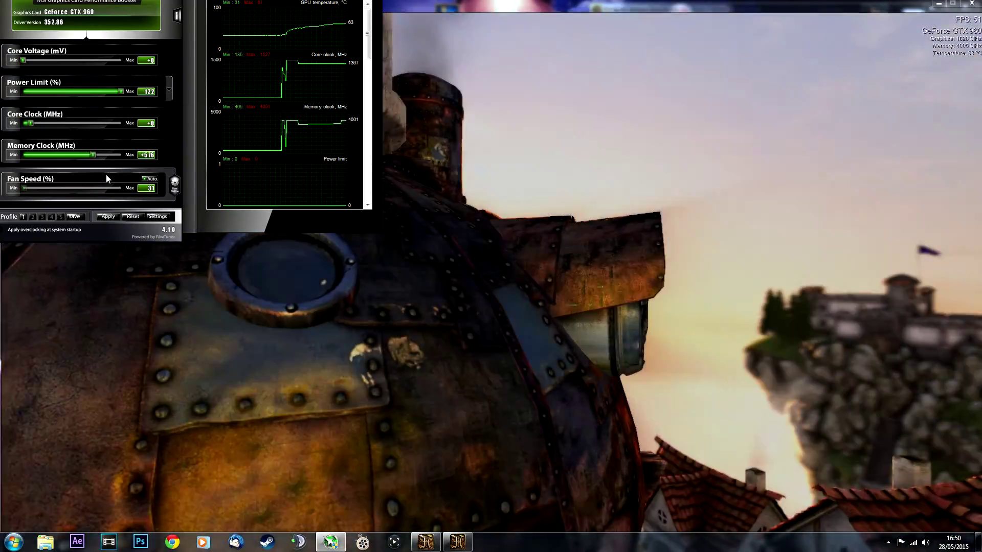
{"action": "key", "text": "Right"}
{"action": "key", "text": "Right"}
{"action": "key", "text": "Right"}
{"action": "key", "text": "Right"}
{"action": "key", "text": "Right"}
{"action": "key", "text": "Right"}
{"action": "key", "text": "Right"}
{"action": "key", "text": "Right"}
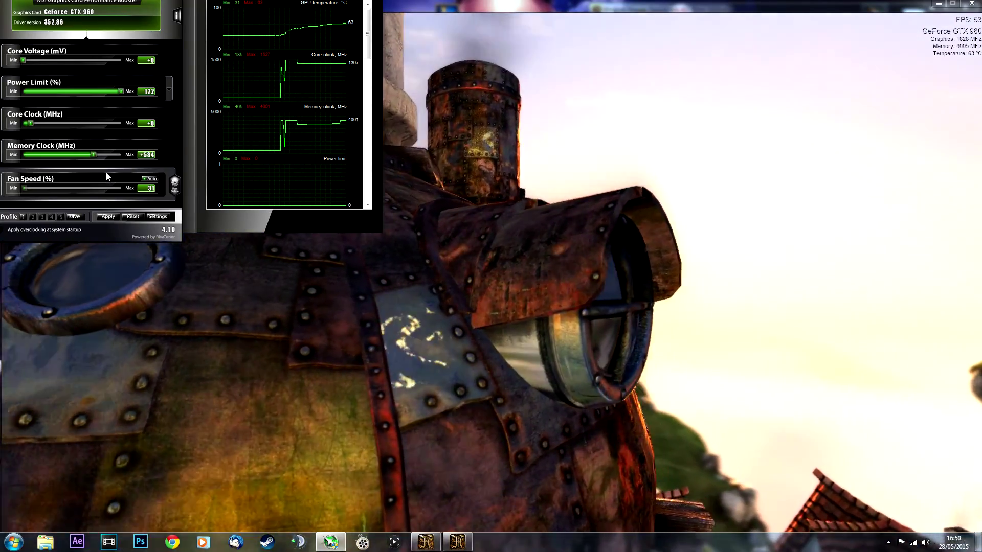
{"action": "key", "text": "Right"}
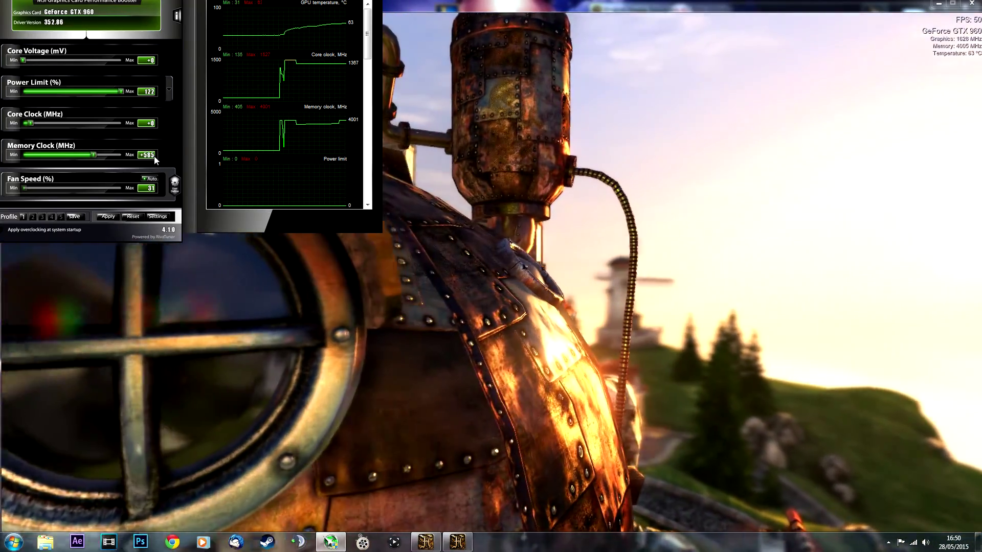
{"action": "left_click_drag", "start_coordinate": [95, 155], "coordinate": [89, 156]}
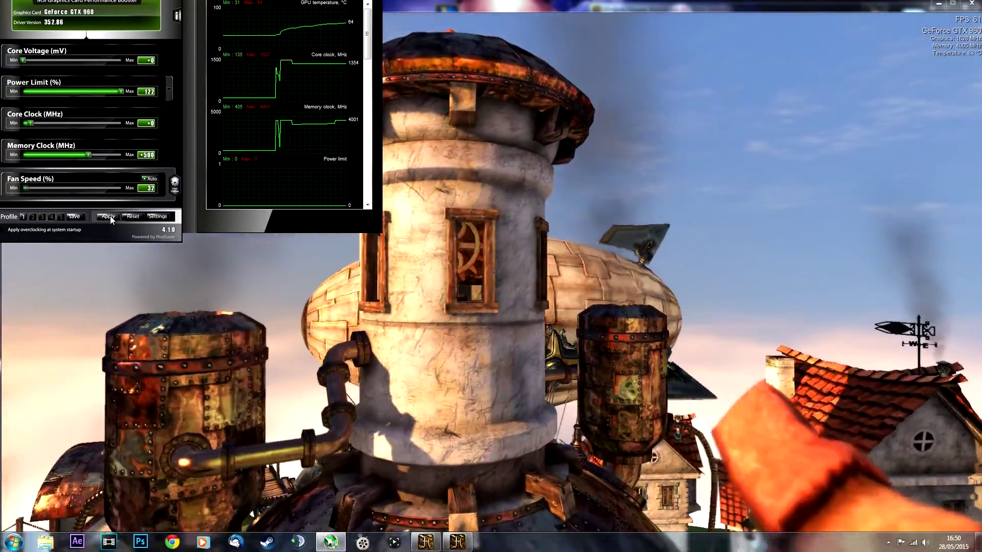
{"action": "left_click", "coordinate": [109, 216]}
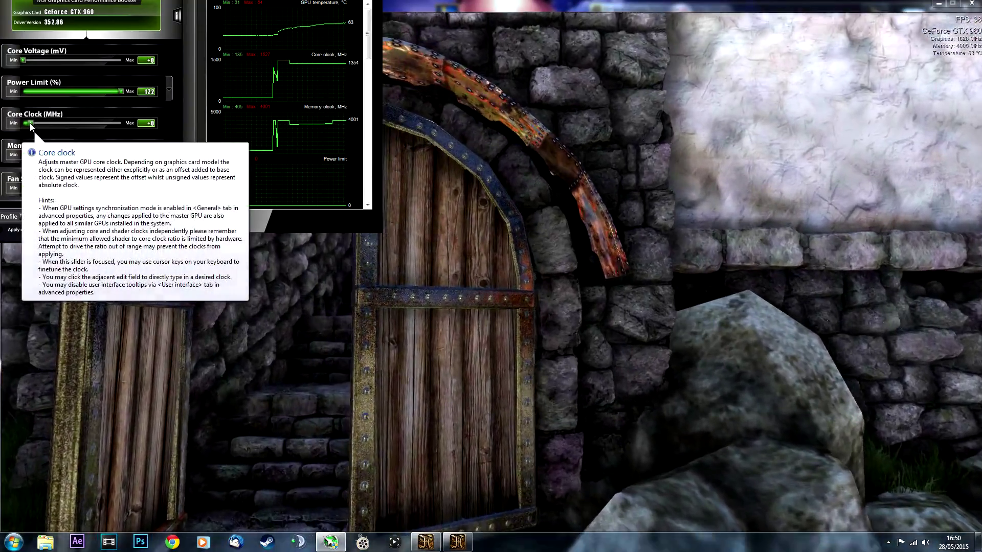
Step: Try a memory clock offset of +520 MHz, then step it back down to +500 MHz
{"action": "left_click", "coordinate": [30, 123]}
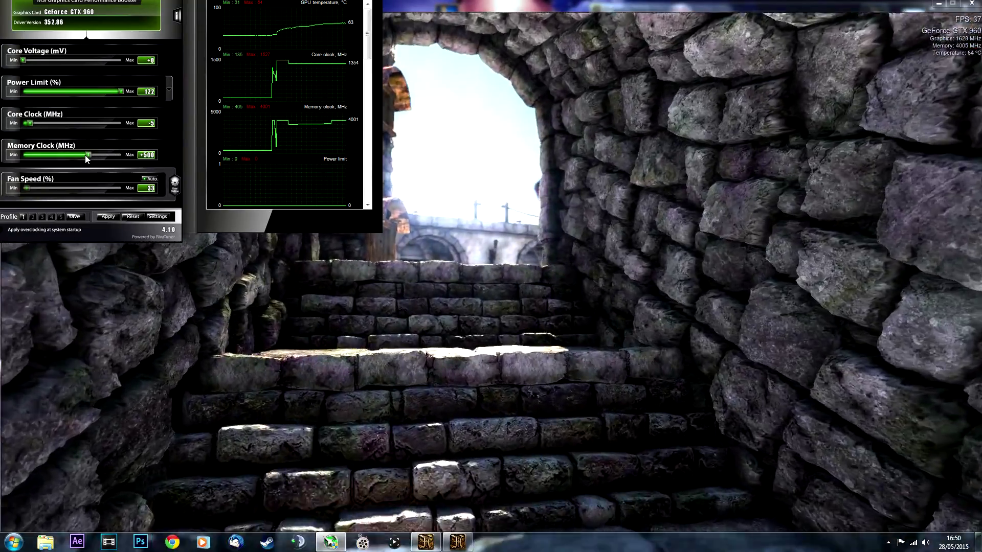
{"action": "left_click_drag", "start_coordinate": [84, 155], "coordinate": [88, 155]}
{"action": "key", "text": "Left"}
{"action": "key", "text": "Left"}
{"action": "key", "text": "Left"}
{"action": "key", "text": "Left"}
{"action": "key", "text": "Left"}
{"action": "key", "text": "Left"}
{"action": "key", "text": "Left"}
{"action": "key", "text": "Left"}
{"action": "key", "text": "Left"}
{"action": "key", "text": "Left"}
{"action": "key", "text": "Left"}
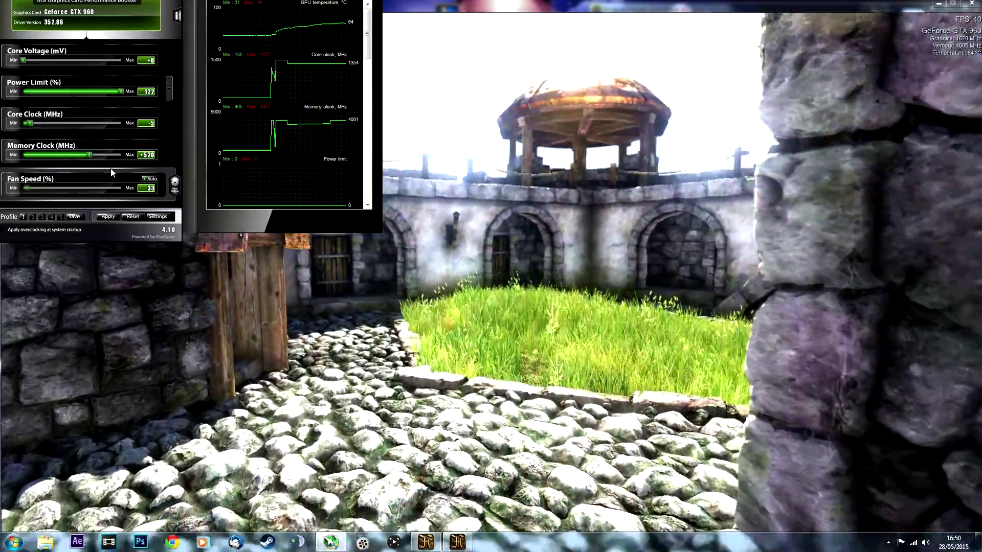
{"action": "key", "text": "Left"}
{"action": "key", "text": "Left"}
{"action": "key", "text": "Left"}
{"action": "key", "text": "Left"}
{"action": "key", "text": "Left"}
{"action": "key", "text": "Left"}
{"action": "key", "text": "Left"}
{"action": "key", "text": "Left"}
{"action": "key", "text": "Left"}
{"action": "key", "text": "Left"}
{"action": "key", "text": "Left"}
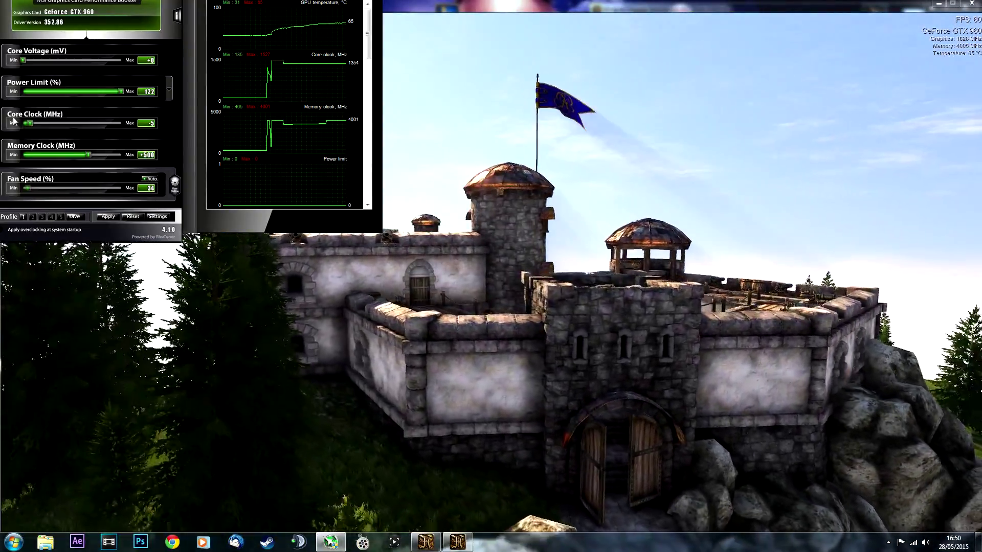
Step: Set the core clock offset to +10 MHz and apply it
{"action": "left_click", "coordinate": [30, 124]}
{"action": "key", "text": "Right"}
{"action": "key", "text": "Right"}
{"action": "key", "text": "Right"}
{"action": "key", "text": "Right"}
{"action": "key", "text": "Right"}
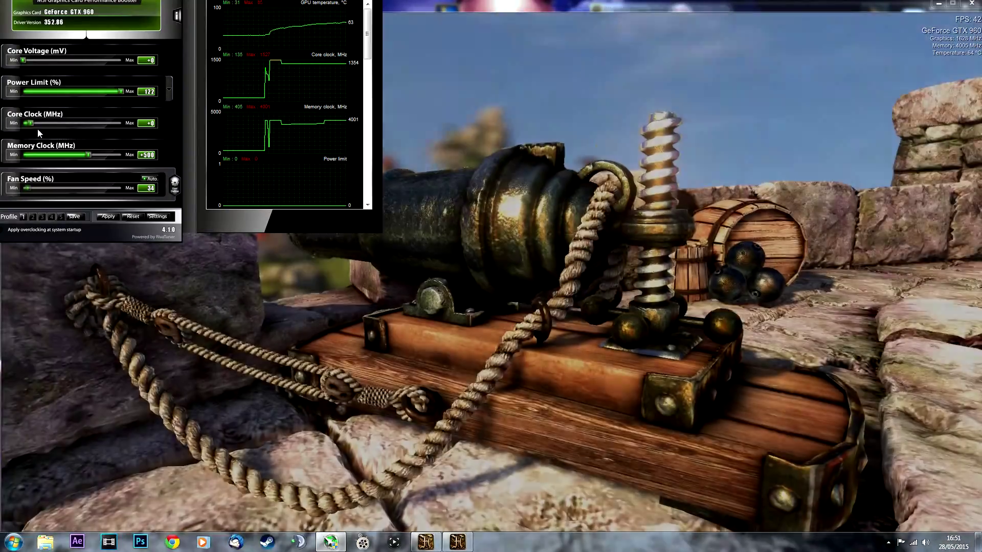
{"action": "left_click_drag", "start_coordinate": [38, 128], "coordinate": [152, 128]}
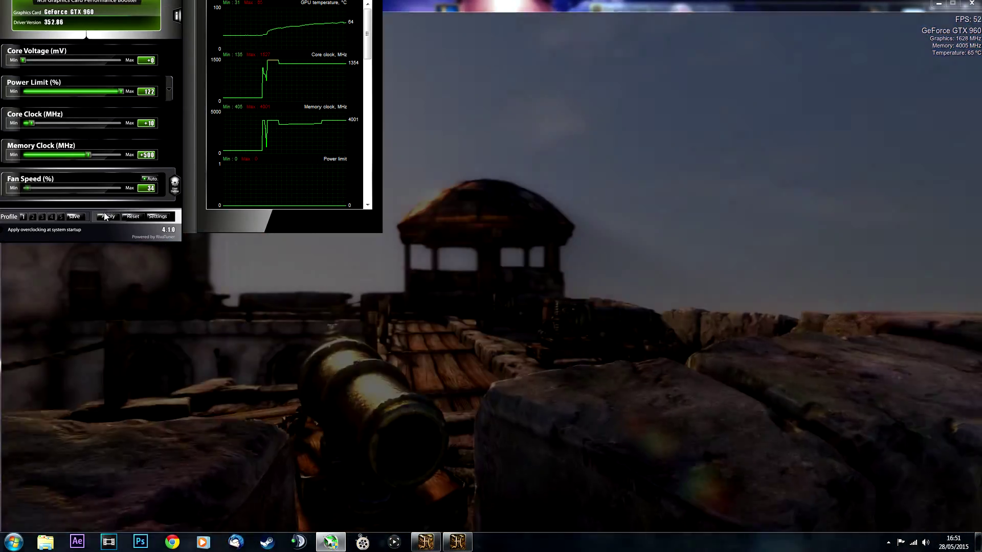
{"action": "left_click", "coordinate": [105, 217]}
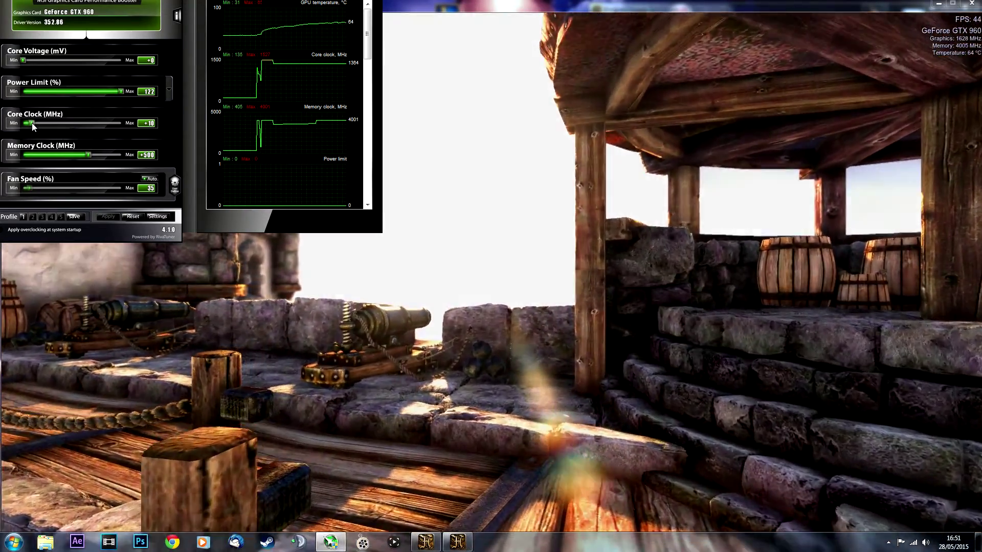
Step: Try raising the core clock offset to +34 MHz, then lower it back to +10 MHz
{"action": "left_click_drag", "start_coordinate": [32, 123], "coordinate": [36, 124]}
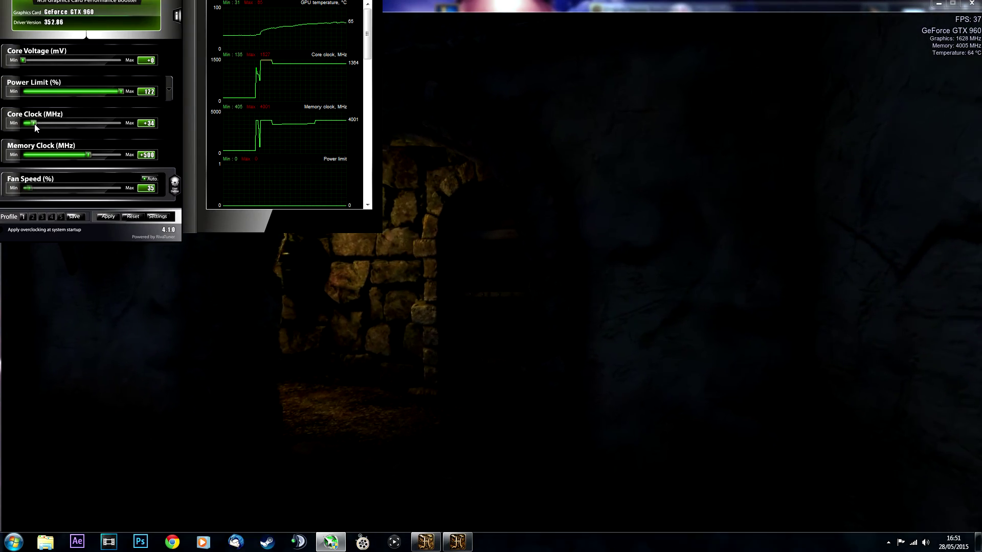
{"action": "key", "text": "Left"}
{"action": "key", "text": "Left"}
{"action": "key", "text": "Left"}
{"action": "key", "text": "Left"}
{"action": "key", "text": "Left"}
{"action": "key", "text": "Left"}
{"action": "key", "text": "Left"}
{"action": "key", "text": "Left"}
{"action": "key", "text": "Left"}
{"action": "key", "text": "Left"}
{"action": "key", "text": "Left"}
{"action": "key", "text": "Left"}
{"action": "key", "text": "Left"}
{"action": "key", "text": "Left"}
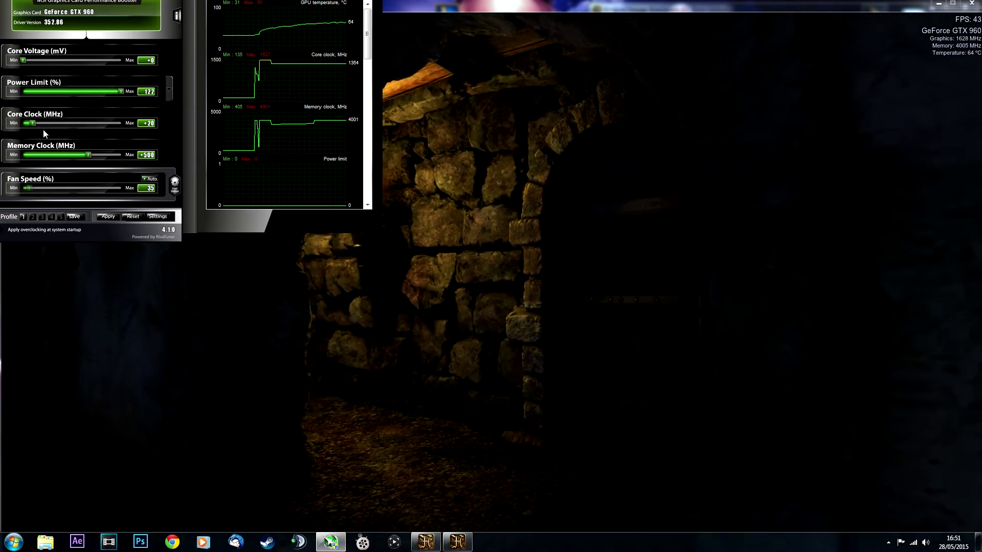
{"action": "key", "text": "Left"}
{"action": "key", "text": "Left"}
{"action": "key", "text": "Left"}
{"action": "key", "text": "Left"}
{"action": "key", "text": "Left"}
{"action": "key", "text": "Left"}
{"action": "key", "text": "Left"}
{"action": "key", "text": "Left"}
{"action": "key", "text": "Left"}
{"action": "key", "text": "Left"}
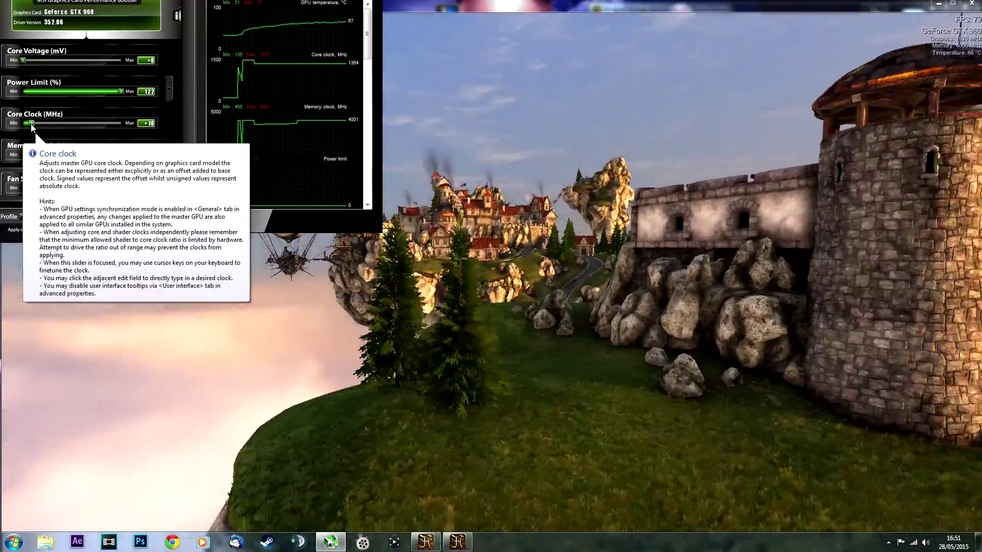
Step: Raise the core clock offset to +20 MHz and apply it
{"action": "left_click", "coordinate": [31, 124]}
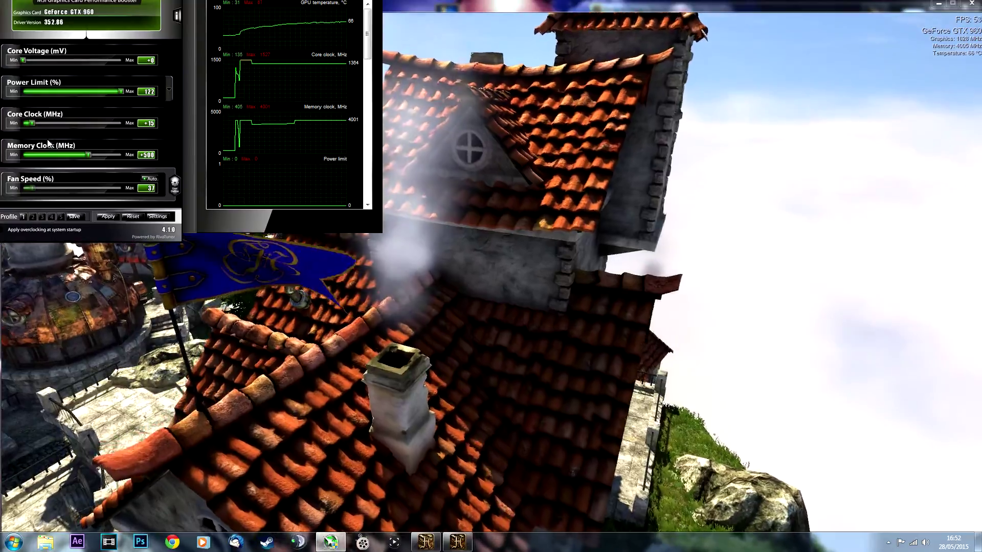
{"action": "key", "text": "Right"}
{"action": "key", "text": "Right"}
{"action": "key", "text": "Right"}
{"action": "key", "text": "Right"}
{"action": "key", "text": "Right"}
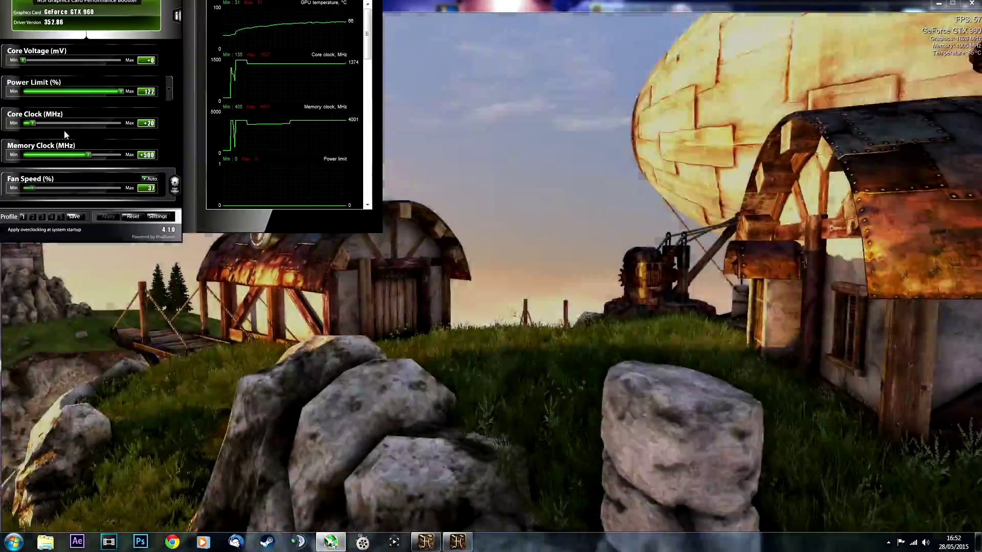
Step: Try a core clock offset of +180 MHz, then lower it to +170 MHz
{"action": "left_click_drag", "start_coordinate": [32, 124], "coordinate": [33, 123]}
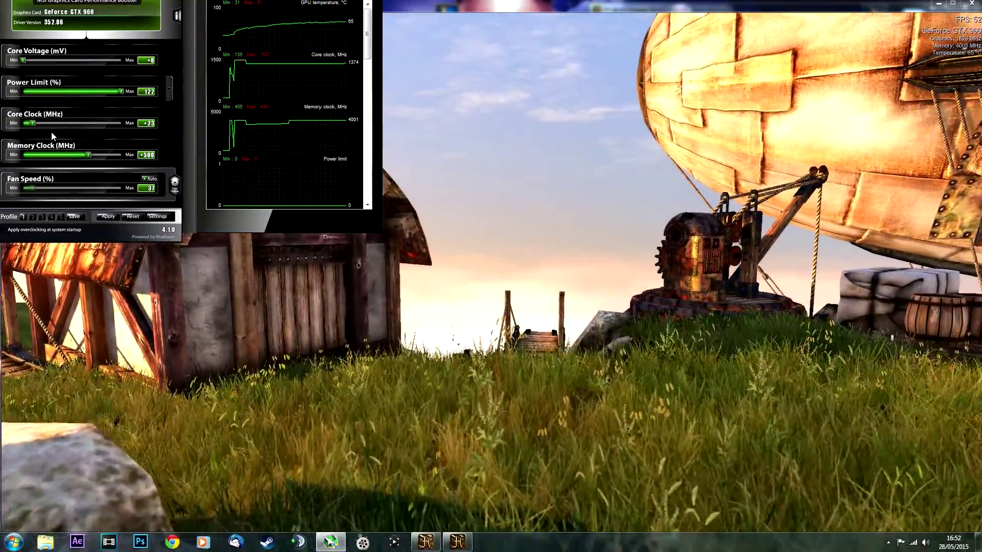
{"action": "left_click_drag", "start_coordinate": [32, 123], "coordinate": [46, 123]}
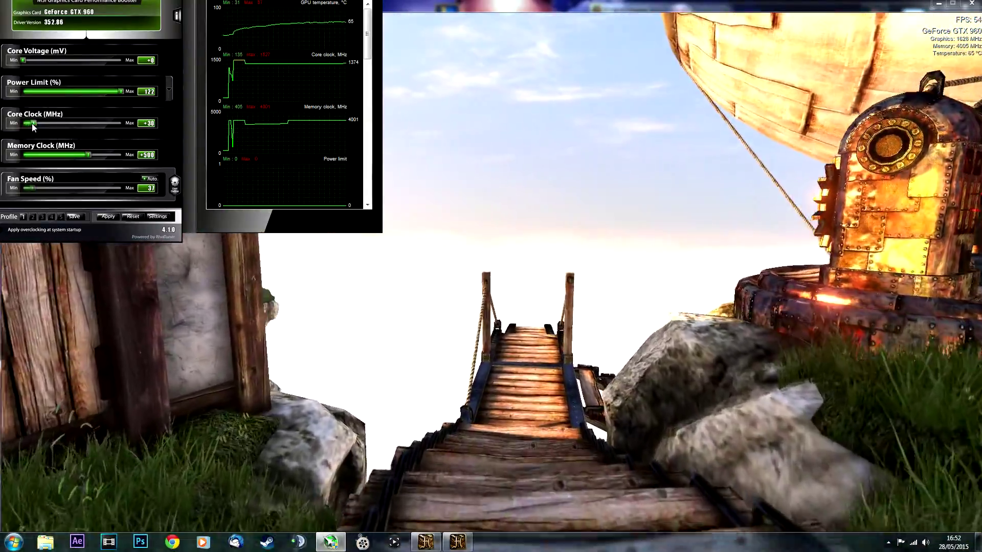
{"action": "key", "text": "Right"}
{"action": "key", "text": "Right"}
{"action": "key", "text": "Right"}
{"action": "key", "text": "Right"}
{"action": "key", "text": "Right"}
{"action": "key", "text": "Right"}
{"action": "key", "text": "Right"}
{"action": "key", "text": "Right"}
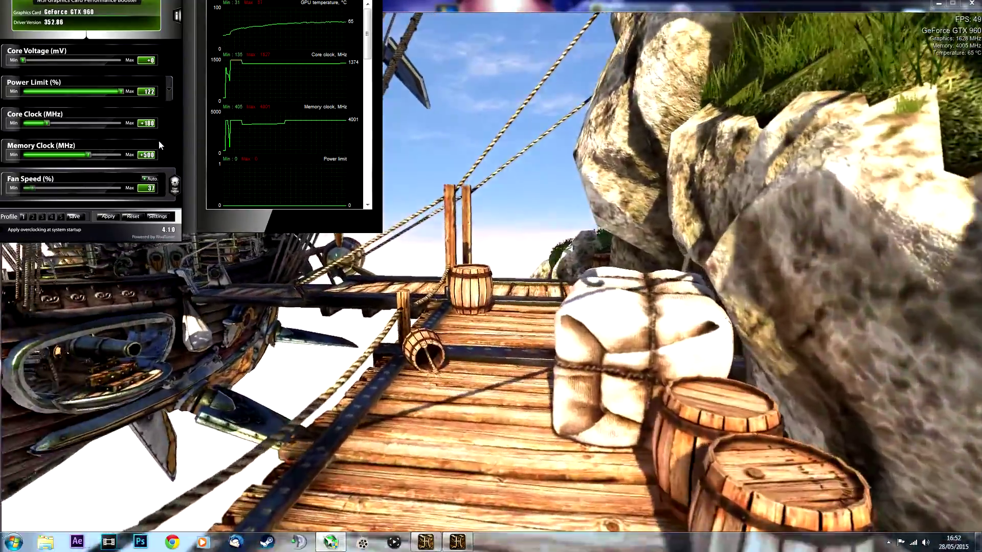
{"action": "left_click", "coordinate": [109, 219]}
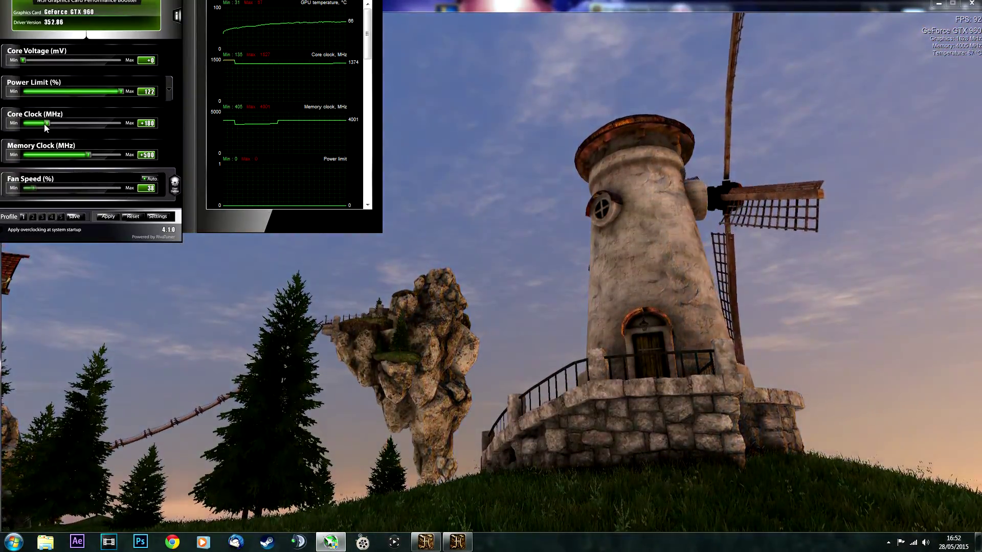
{"action": "left_click", "coordinate": [44, 124]}
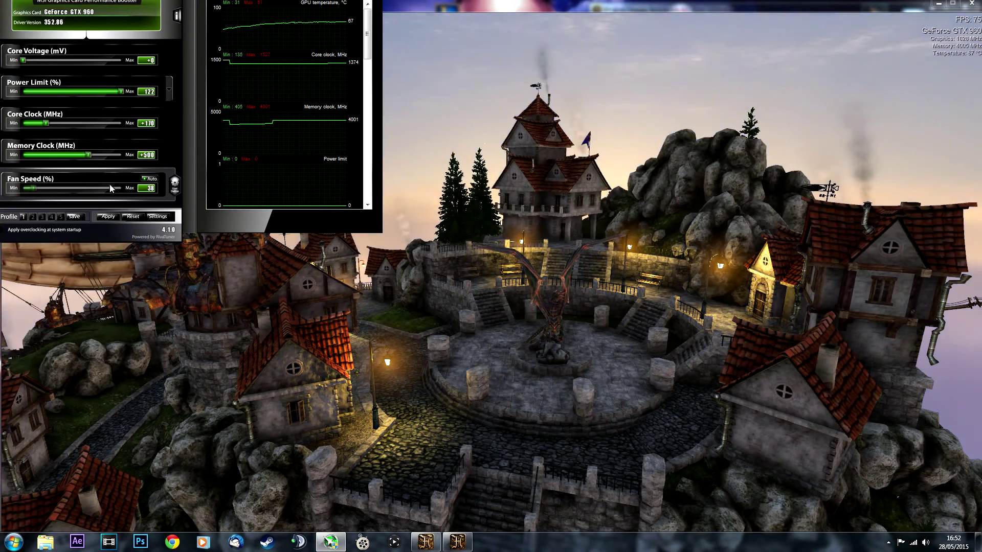
Step: Load saved overclocking profile 1 with a +160 MHz core and +500 MHz memory offset, and apply it
{"action": "left_click", "coordinate": [23, 216]}
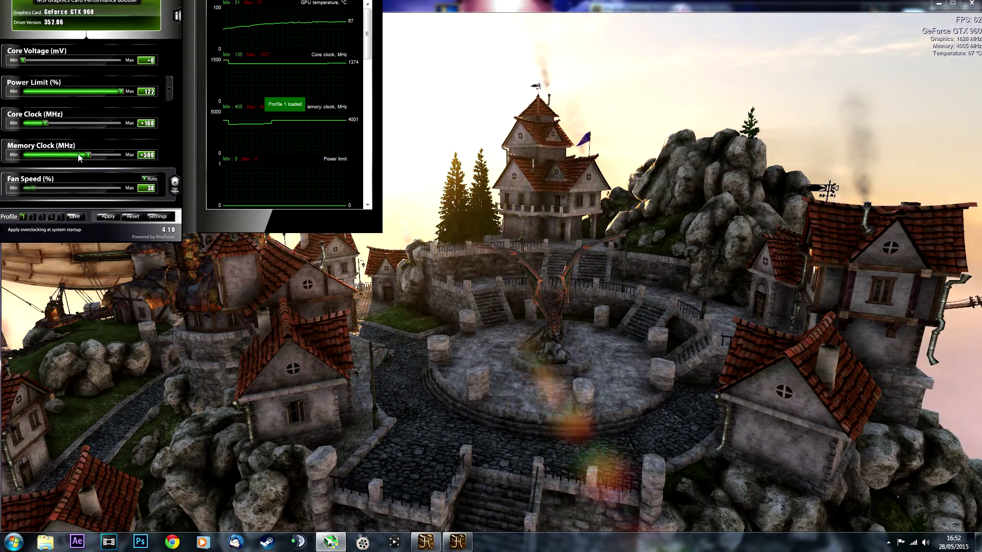
{"action": "left_click", "coordinate": [110, 216]}
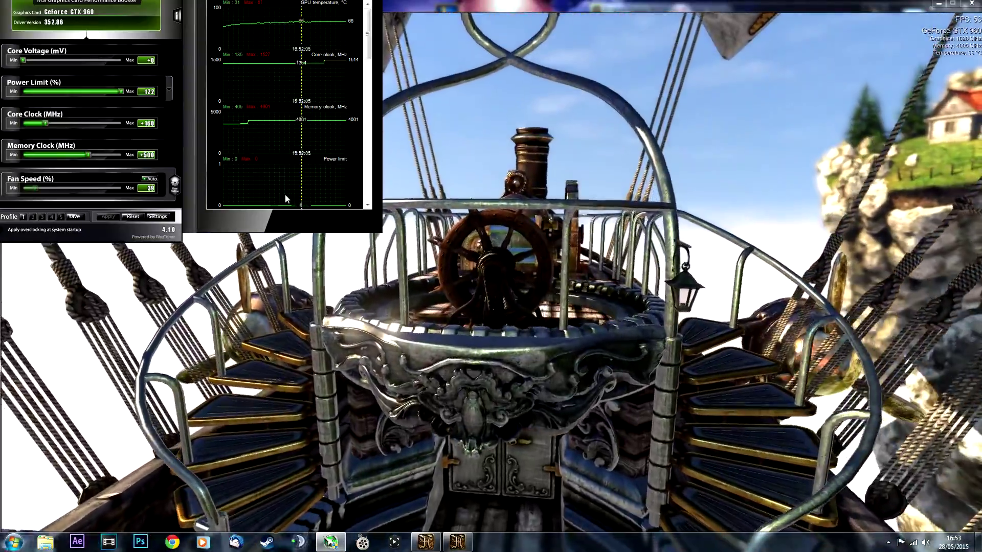
Step: Set the core clock offset to +170 MHz and the core voltage offset to +5 mV
{"action": "key", "text": "Right"}
{"action": "key", "text": "Right"}
{"action": "key", "text": "Right"}
{"action": "key", "text": "Right"}
{"action": "key", "text": "Right"}
{"action": "key", "text": "Right"}
{"action": "key", "text": "Right"}
{"action": "key", "text": "Right"}
{"action": "key", "text": "Right"}
{"action": "key", "text": "Right"}
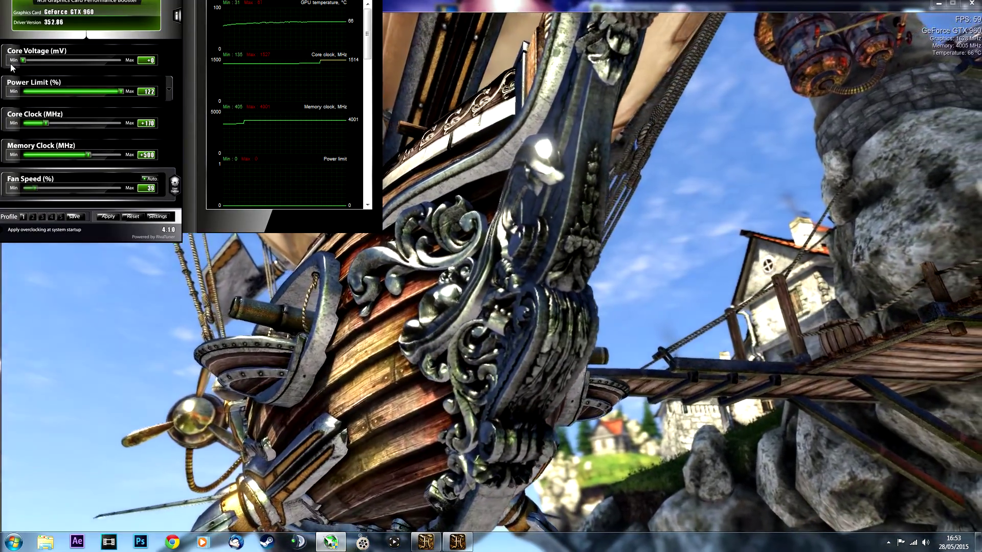
{"action": "left_click_drag", "start_coordinate": [23, 60], "coordinate": [27, 66]}
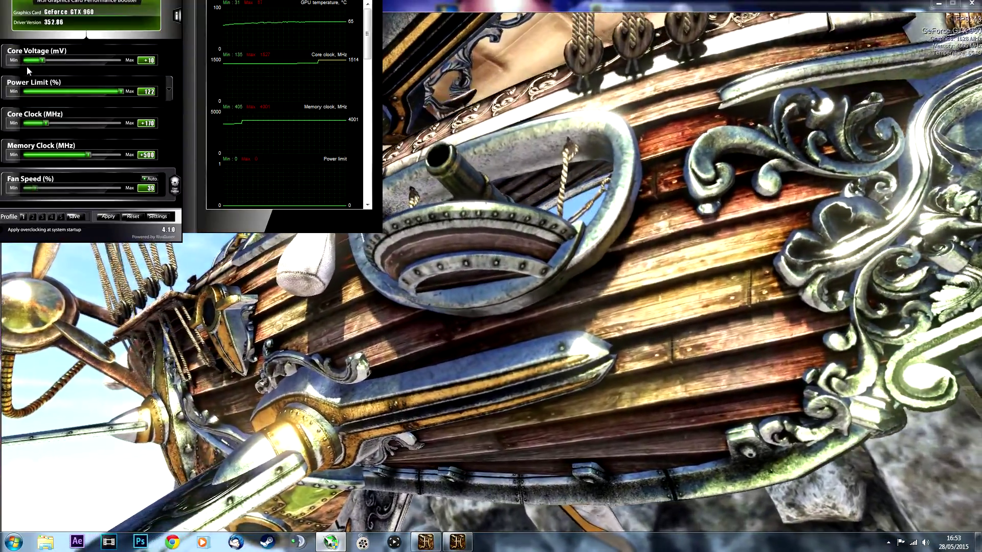
{"action": "key", "text": "Left"}
{"action": "key", "text": "Left"}
{"action": "key", "text": "Left"}
{"action": "key", "text": "Left"}
{"action": "key", "text": "Left"}
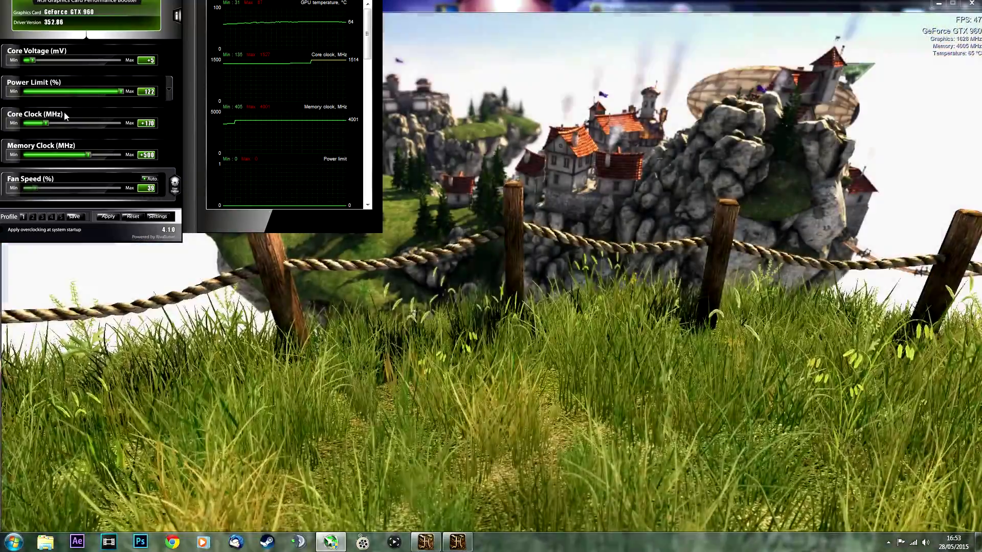
Step: Raise the core voltage offset to +15 mV
{"action": "left_click_drag", "start_coordinate": [33, 58], "coordinate": [44, 62]}
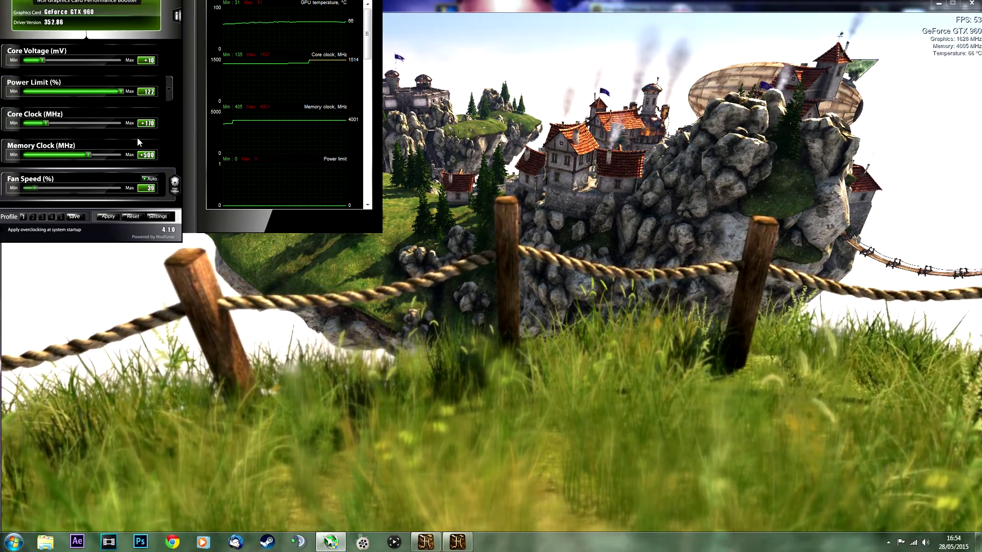
{"action": "key", "text": "Right"}
{"action": "key", "text": "Right"}
{"action": "key", "text": "Right"}
{"action": "key", "text": "Right"}
{"action": "key", "text": "Right"}
{"action": "key", "text": "Right"}
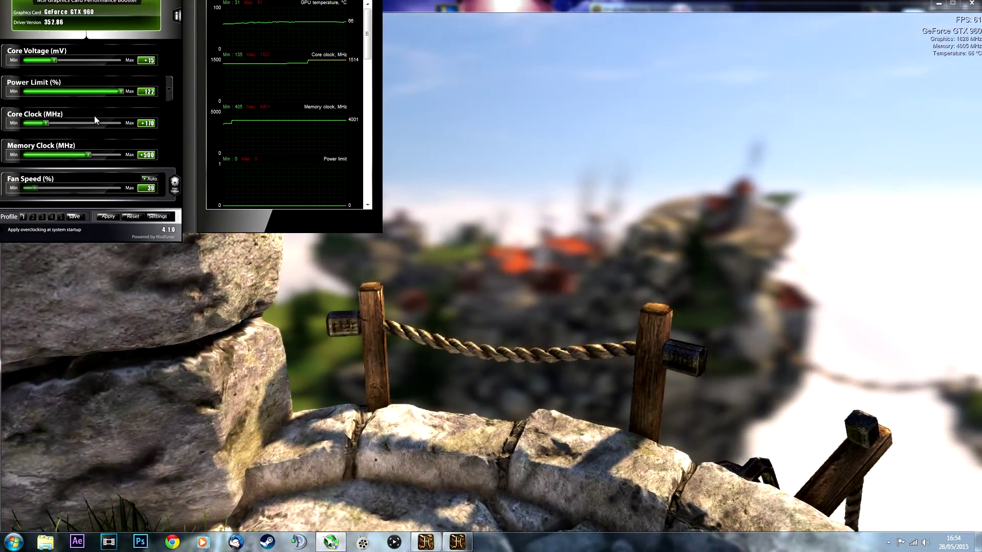
{"action": "key", "text": "Left"}
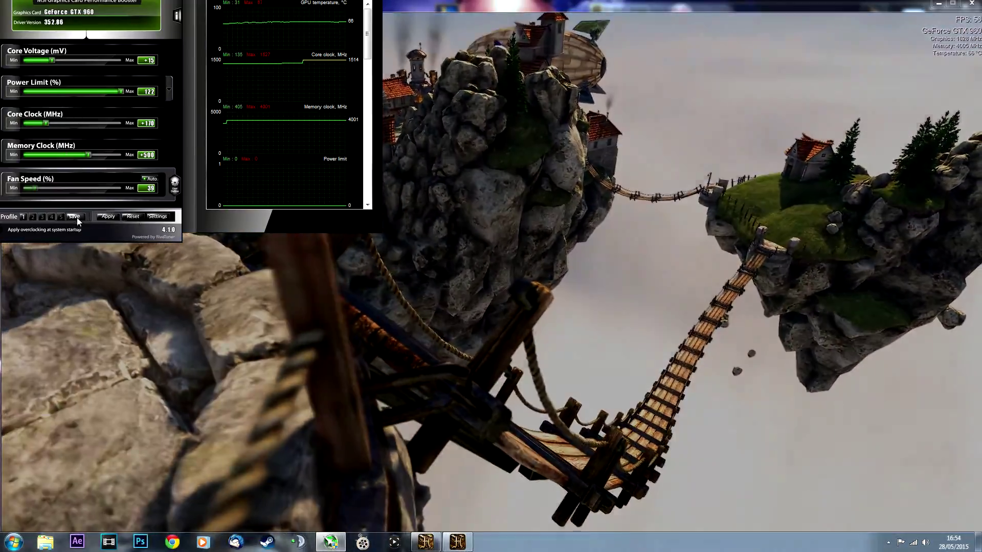
Step: Reset all overclocking settings to their defaults, then load profile 1 and apply it
{"action": "left_click", "coordinate": [134, 216]}
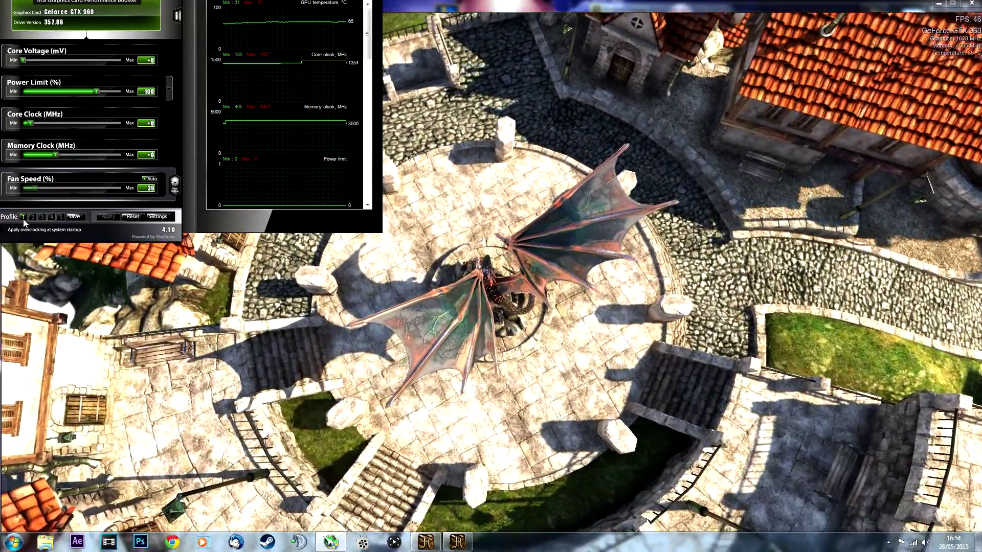
{"action": "left_click", "coordinate": [23, 217]}
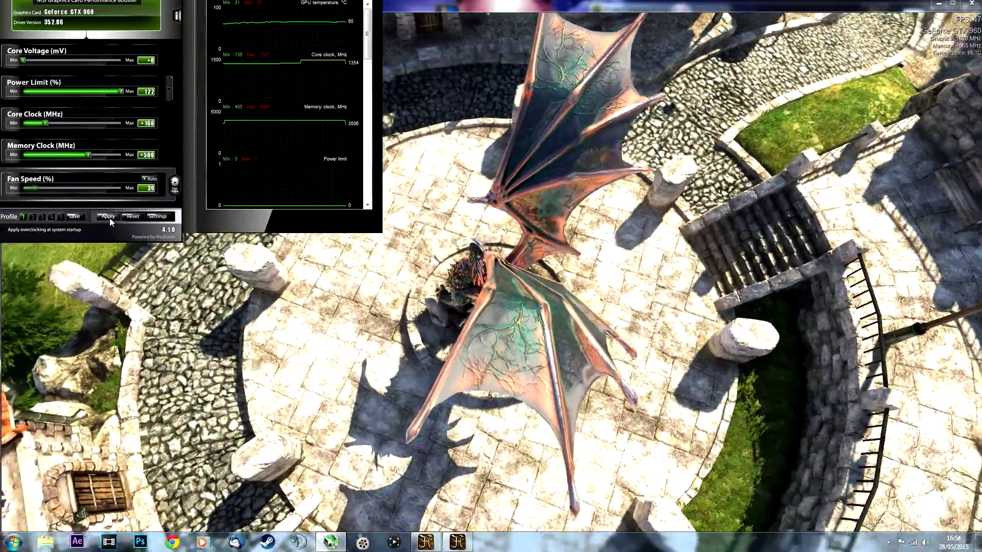
{"action": "left_click", "coordinate": [108, 217]}
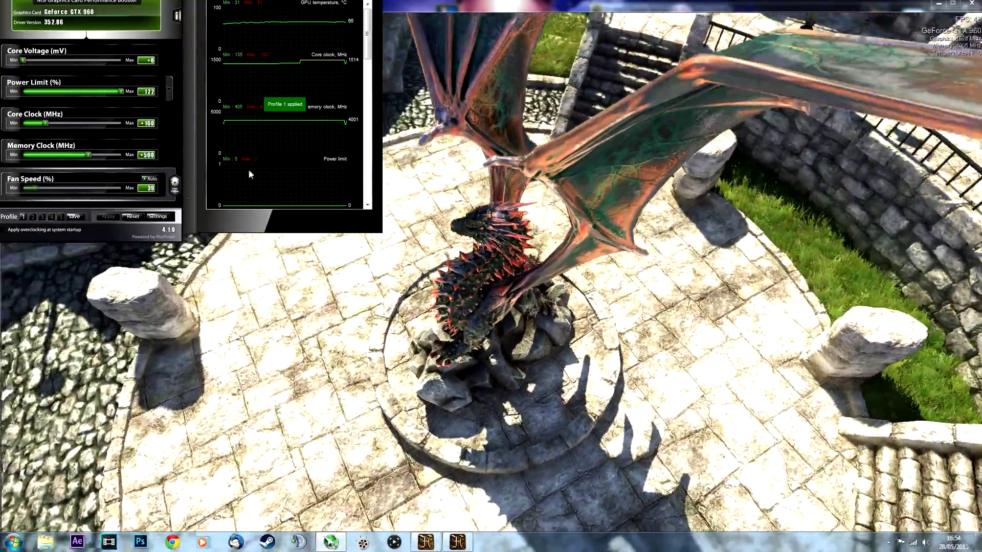
Step: Close the Heaven benchmark and its launcher, then launch The Witcher 3 Wild Hunt from the desktop
{"action": "left_click", "coordinate": [449, 91]}
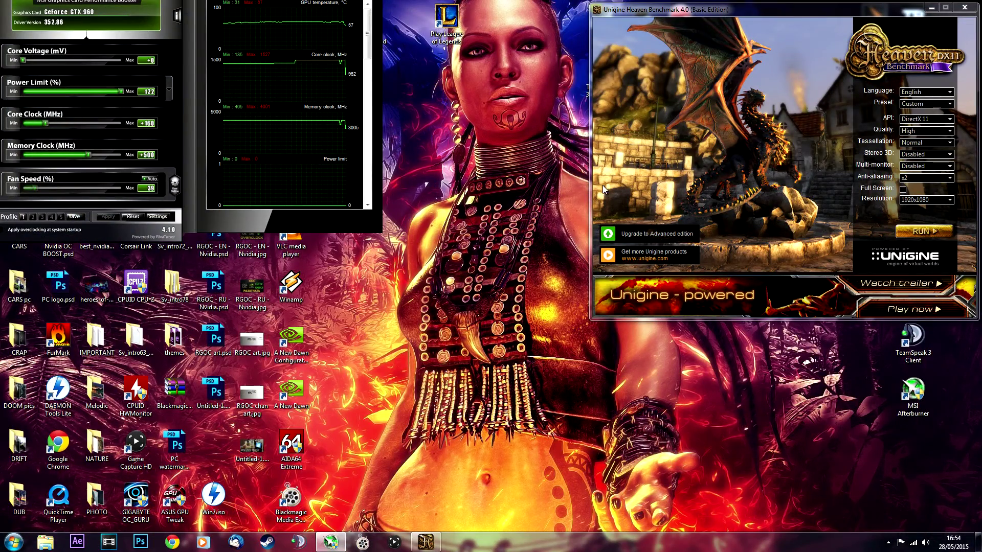
{"action": "left_click", "coordinate": [960, 7]}
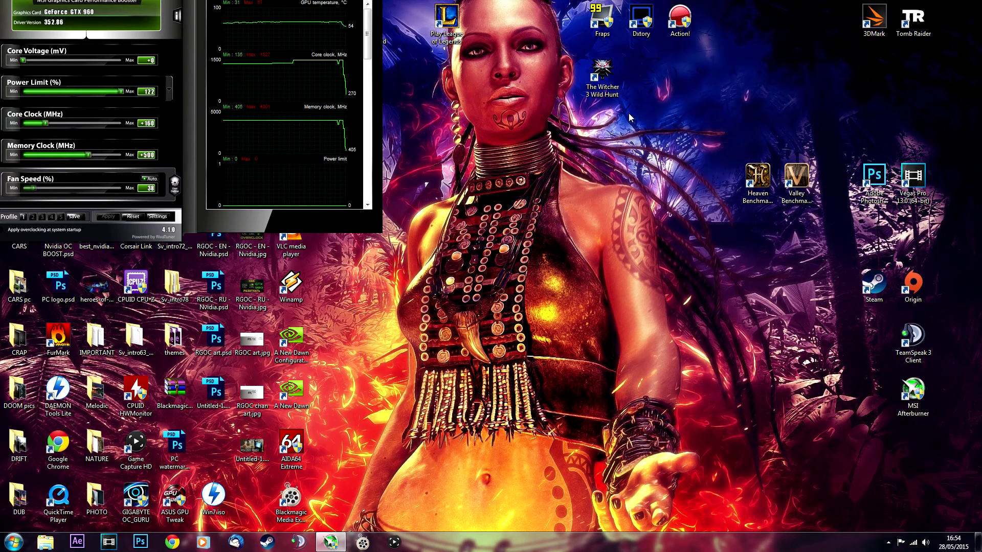
{"action": "double_click", "coordinate": [609, 85]}
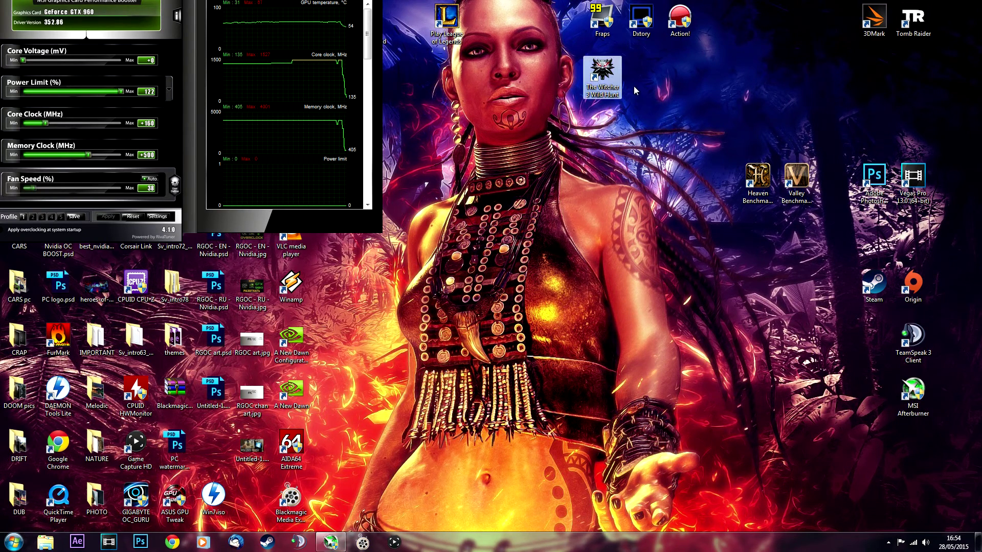
Step: Move the MSI Afterburner window fully onto the screen so its title and all sliders can be seen
{"action": "left_click", "coordinate": [638, 158]}
{"action": "left_click", "coordinate": [914, 19]}
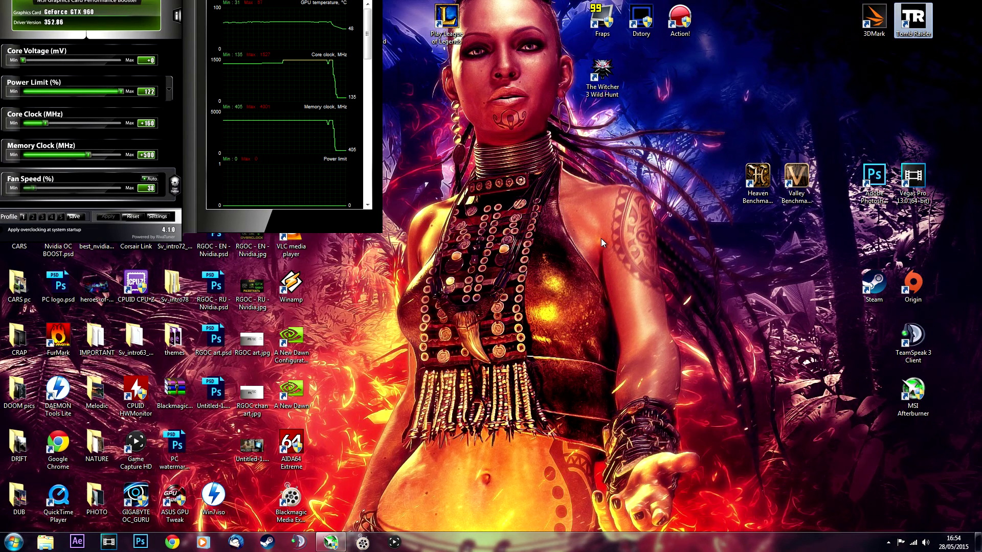
{"action": "left_click_drag", "start_coordinate": [147, 22], "coordinate": [221, 78]}
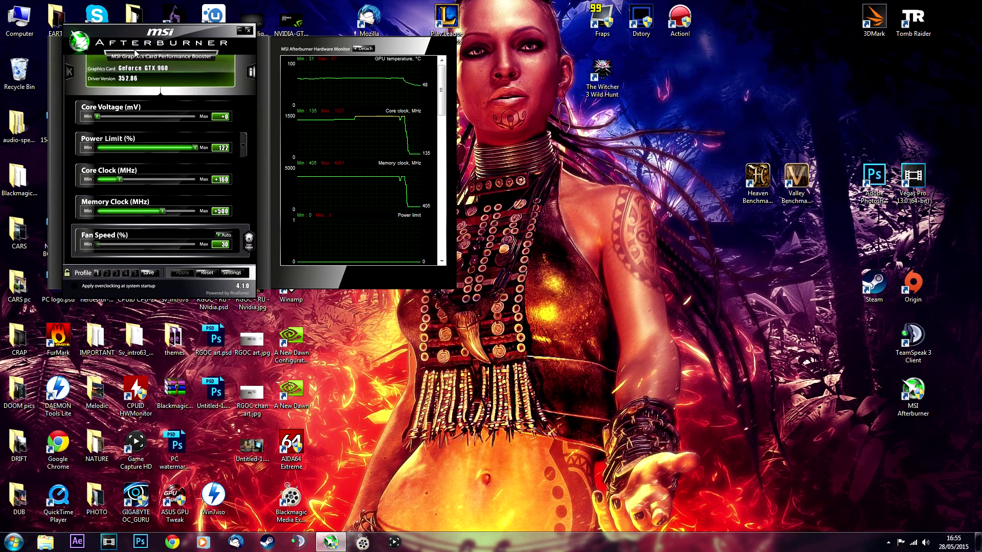
{"action": "left_click_drag", "start_coordinate": [135, 52], "coordinate": [79, 28]}
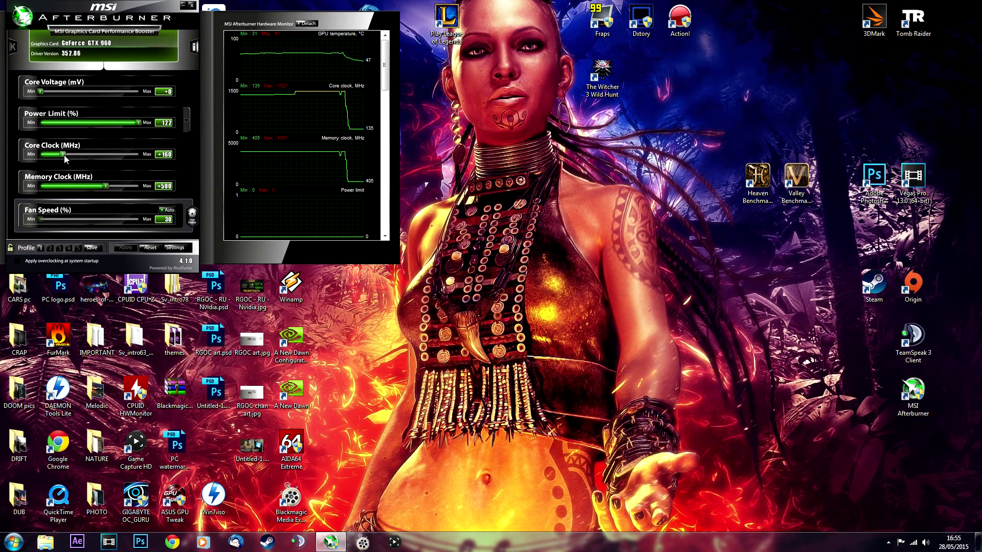
Step: Lower the core clock offset to +150 MHz and the memory clock offset to +490 MHz
{"action": "key", "text": "Left"}
{"action": "key", "text": "Left"}
{"action": "key", "text": "Left"}
{"action": "key", "text": "Left"}
{"action": "key", "text": "Left"}
{"action": "key", "text": "Left"}
{"action": "key", "text": "Left"}
{"action": "key", "text": "Left"}
{"action": "key", "text": "Left"}
{"action": "key", "text": "Left"}
{"action": "key", "text": "Left"}
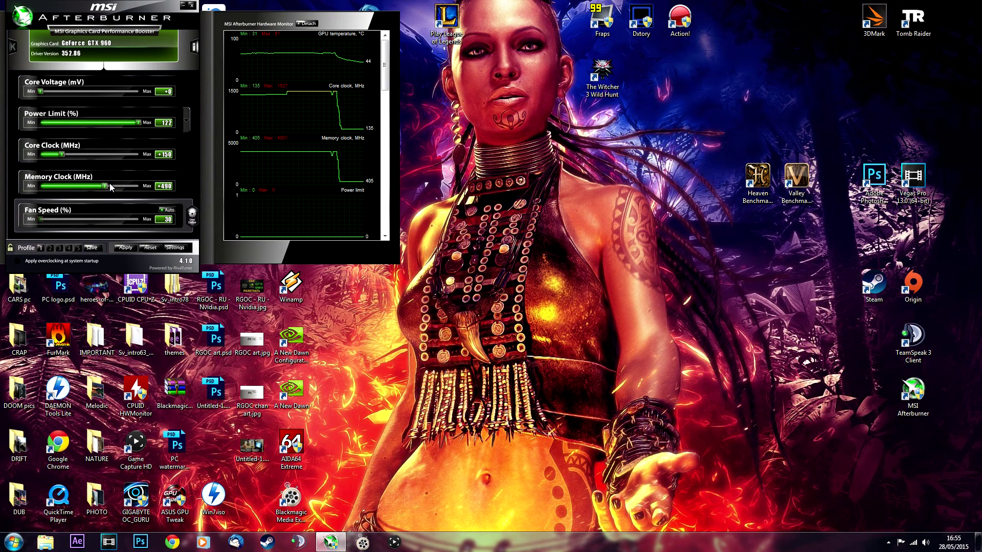
Step: Lower the memory clock offset to +479 MHz and raise the core voltage offset to +6 mV
{"action": "key", "text": "Left"}
{"action": "key", "text": "Left"}
{"action": "key", "text": "Left"}
{"action": "key", "text": "Left"}
{"action": "key", "text": "Left"}
{"action": "key", "text": "Left"}
{"action": "key", "text": "Left"}
{"action": "key", "text": "Left"}
{"action": "key", "text": "Left"}
{"action": "key", "text": "Left"}
{"action": "key", "text": "Left"}
{"action": "key", "text": "Left"}
{"action": "key", "text": "Right"}
{"action": "left_click_drag", "start_coordinate": [42, 93], "coordinate": [45, 93]}
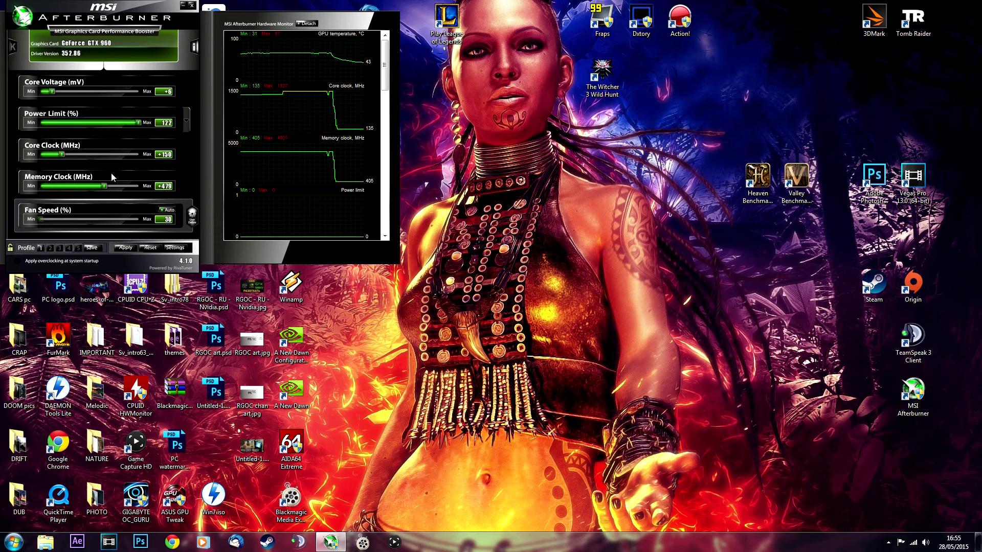
Step: Reset all overclocking settings to their defaults, then view the user-defined automatic fan speed curve and cancel the properties
{"action": "left_click", "coordinate": [153, 248]}
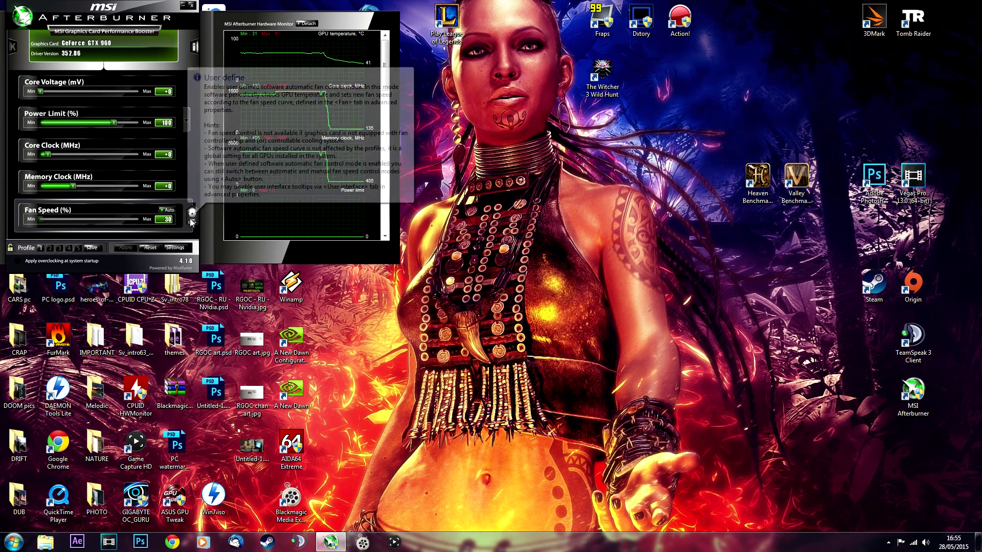
{"action": "left_click", "coordinate": [165, 248]}
{"action": "left_click", "coordinate": [39, 30]}
{"action": "left_click", "coordinate": [16, 60]}
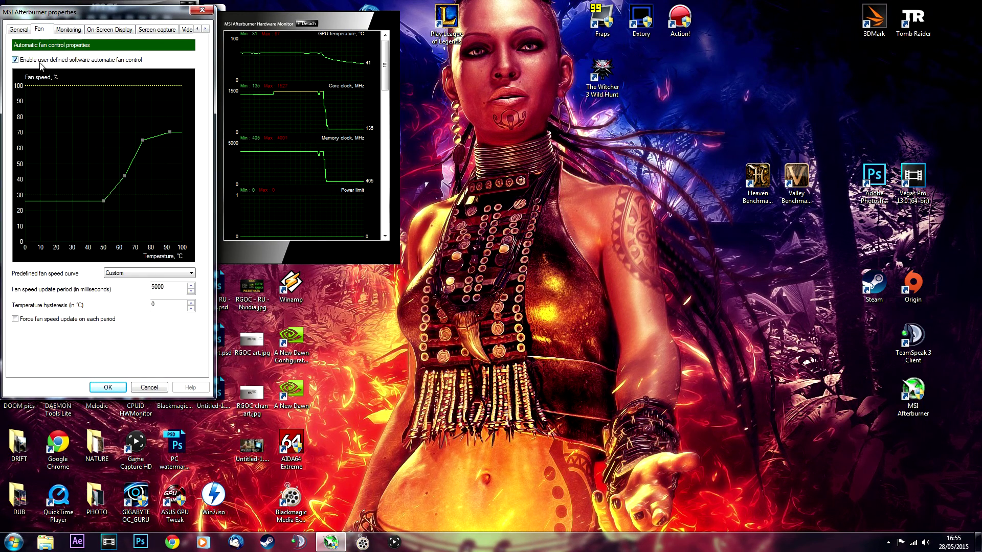
{"action": "left_click", "coordinate": [155, 387]}
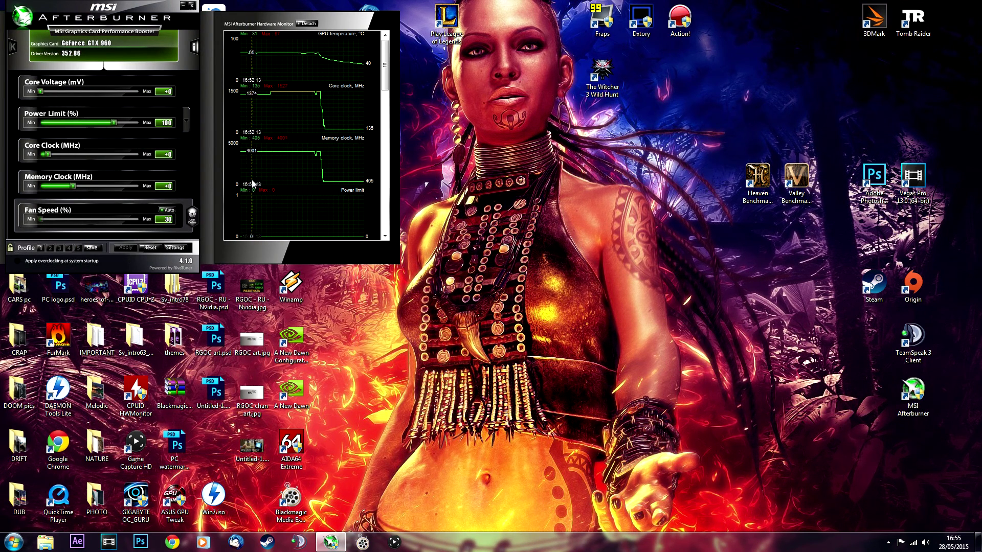
{"action": "mouse_move", "coordinate": [307, 57]}
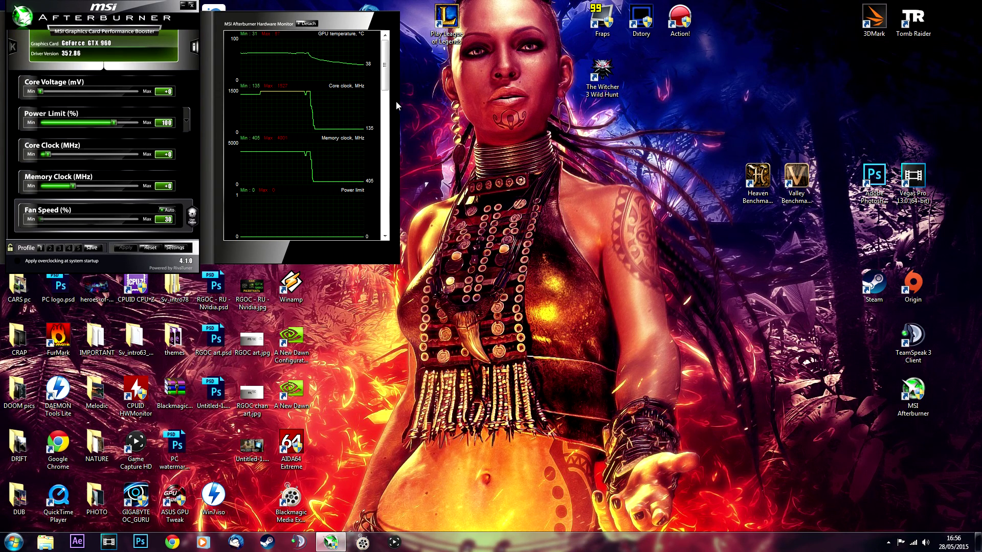
{"action": "mouse_move", "coordinate": [350, 91]}
{"action": "left_click", "coordinate": [595, 79]}
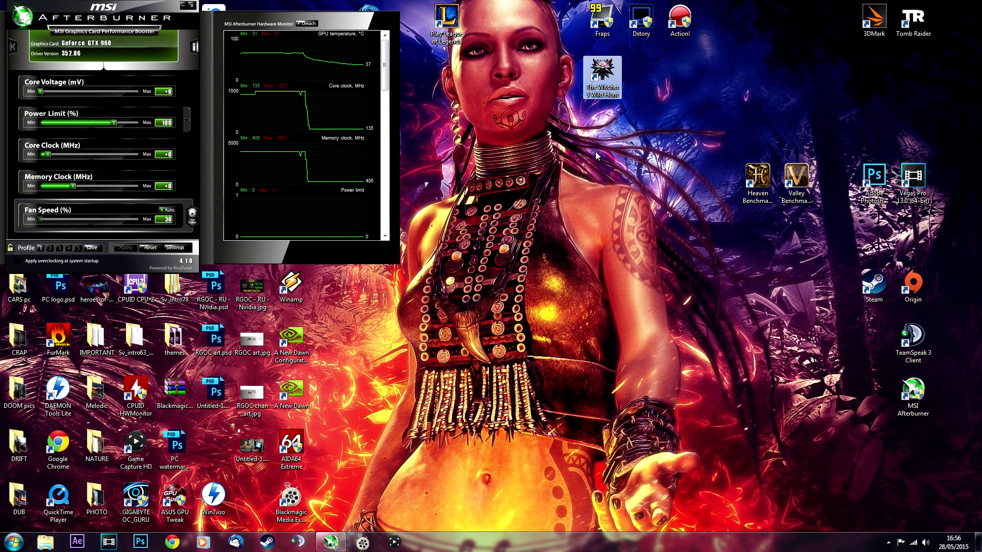